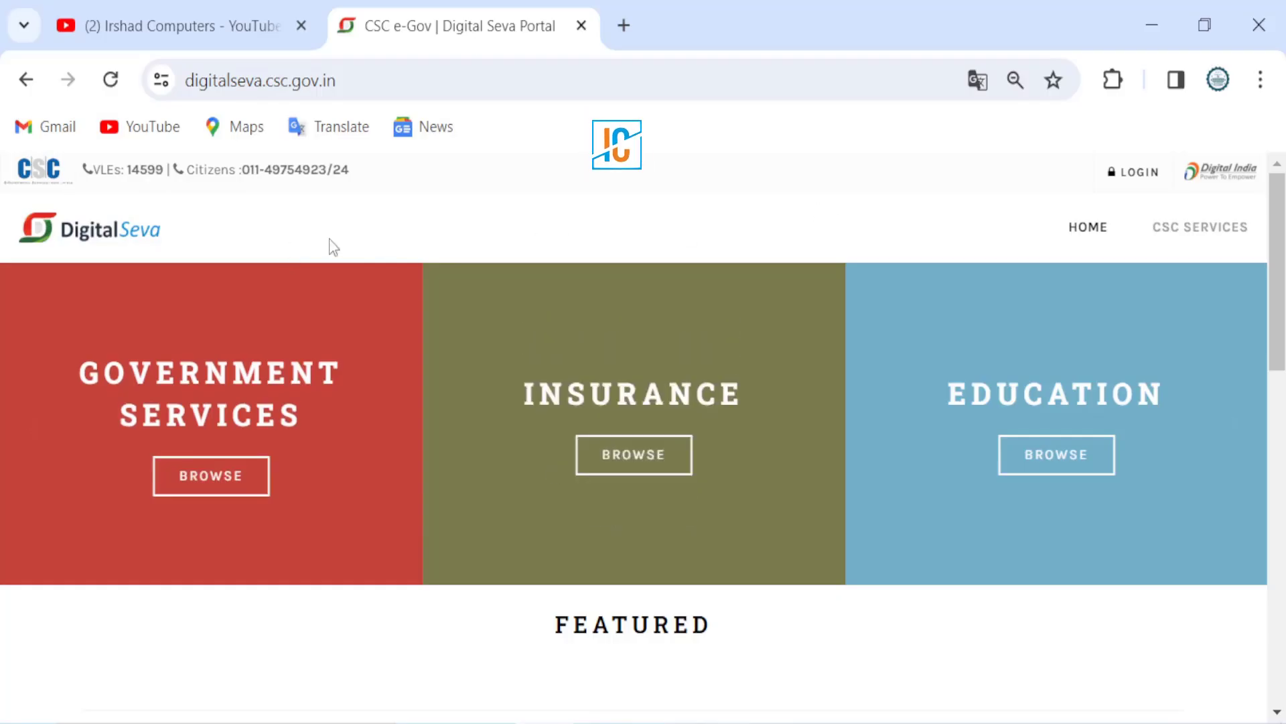
Step: Log in to Digital Seva, search the services and open PAN Card e-KYC Services
left_click(1140, 176)
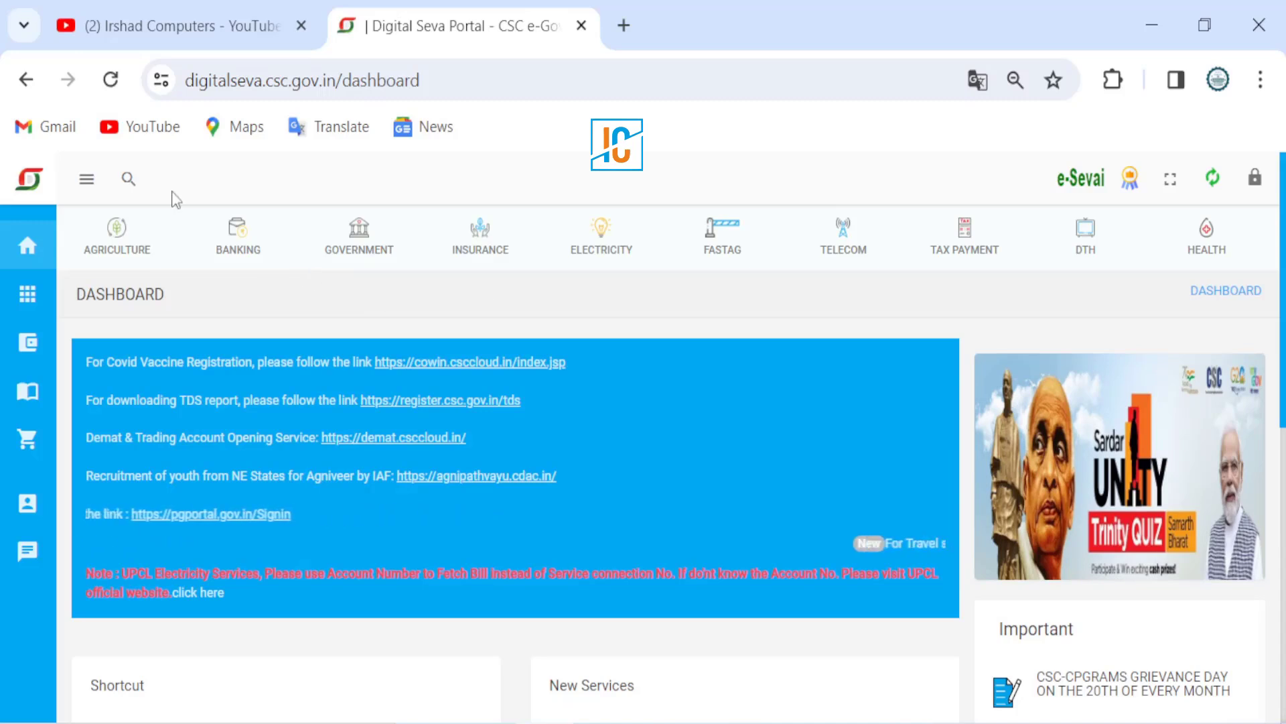
left_click(127, 180)
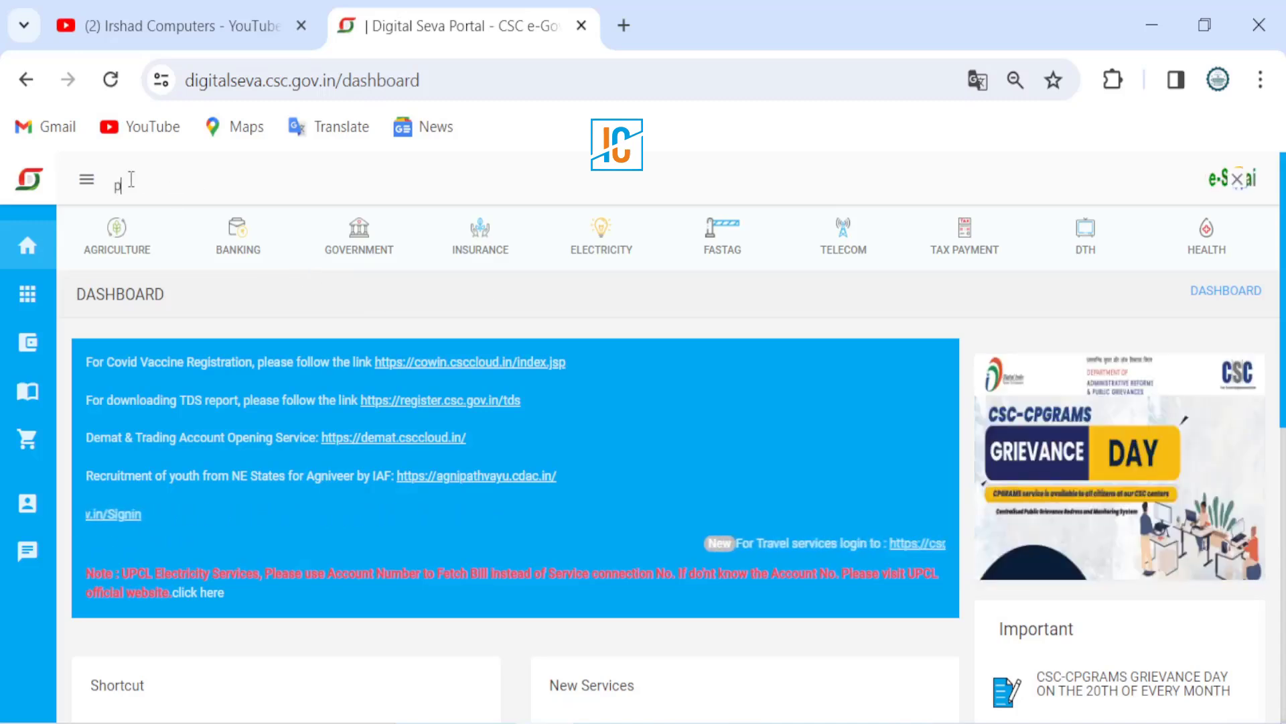
type("par")
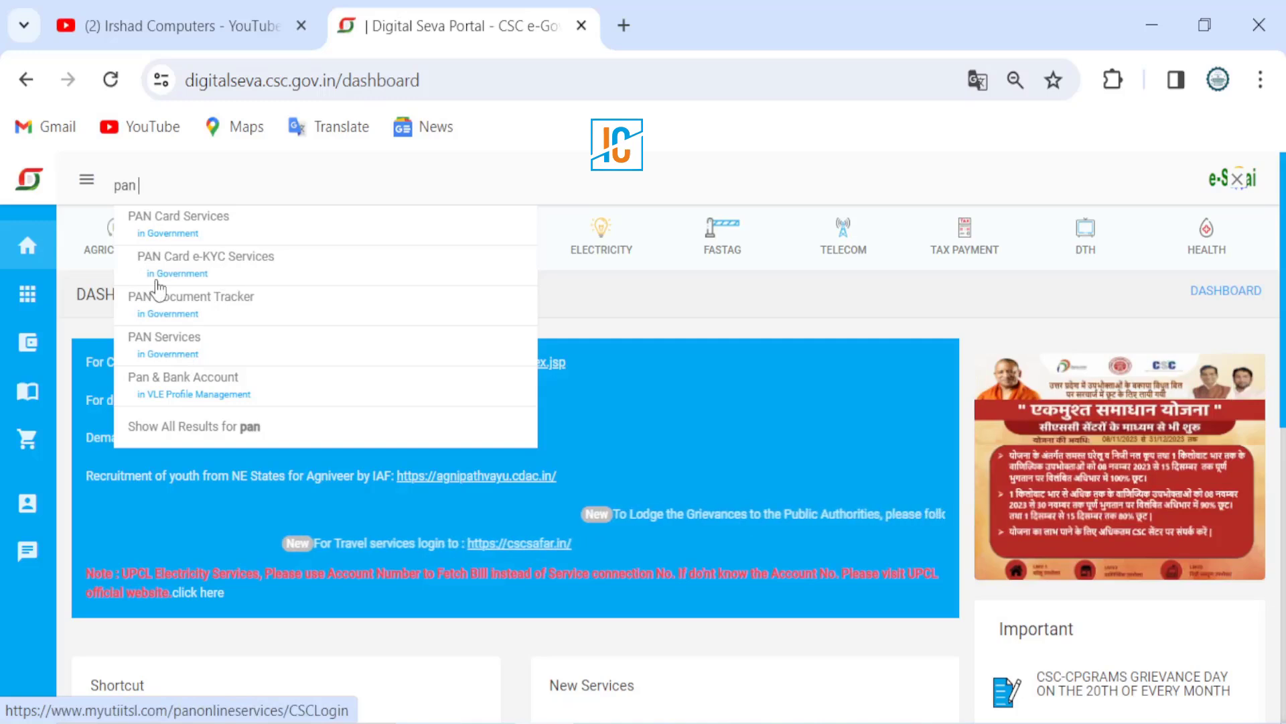
left_click(212, 274)
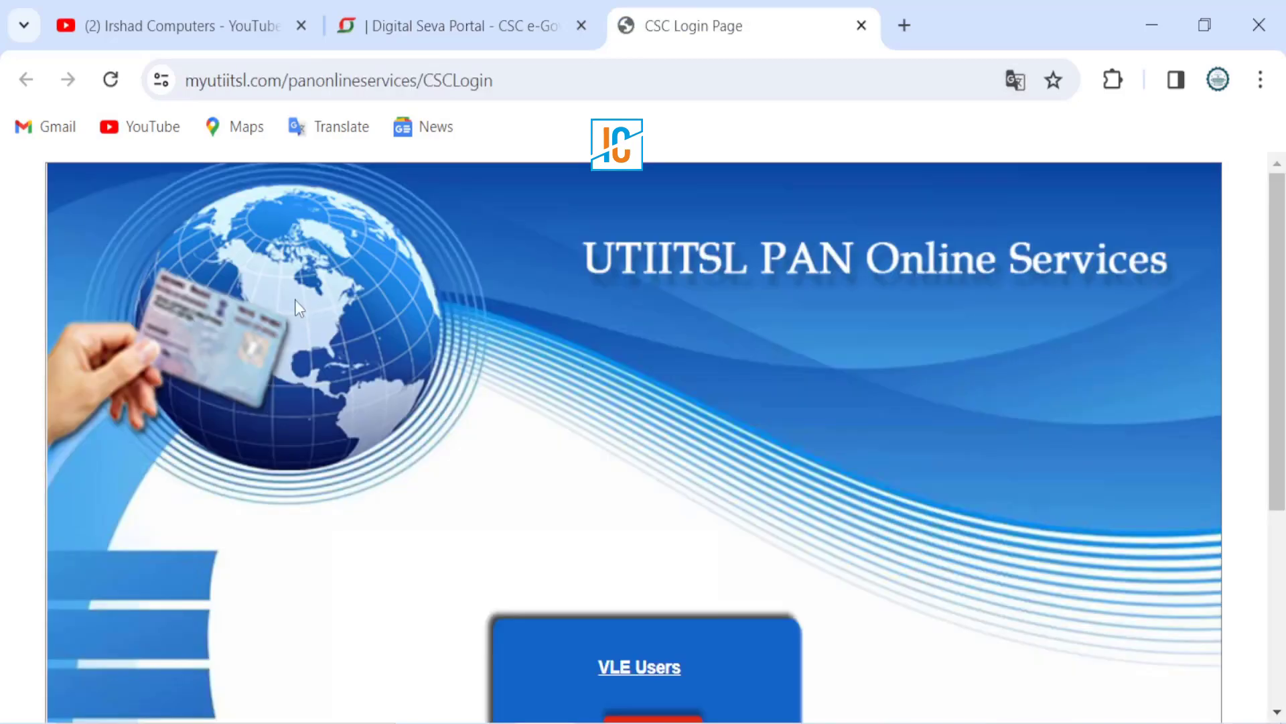
Step: Log in through the VLE Users 'Click Here' button to reach the VLE home page
scroll(451, 340, "down", 4)
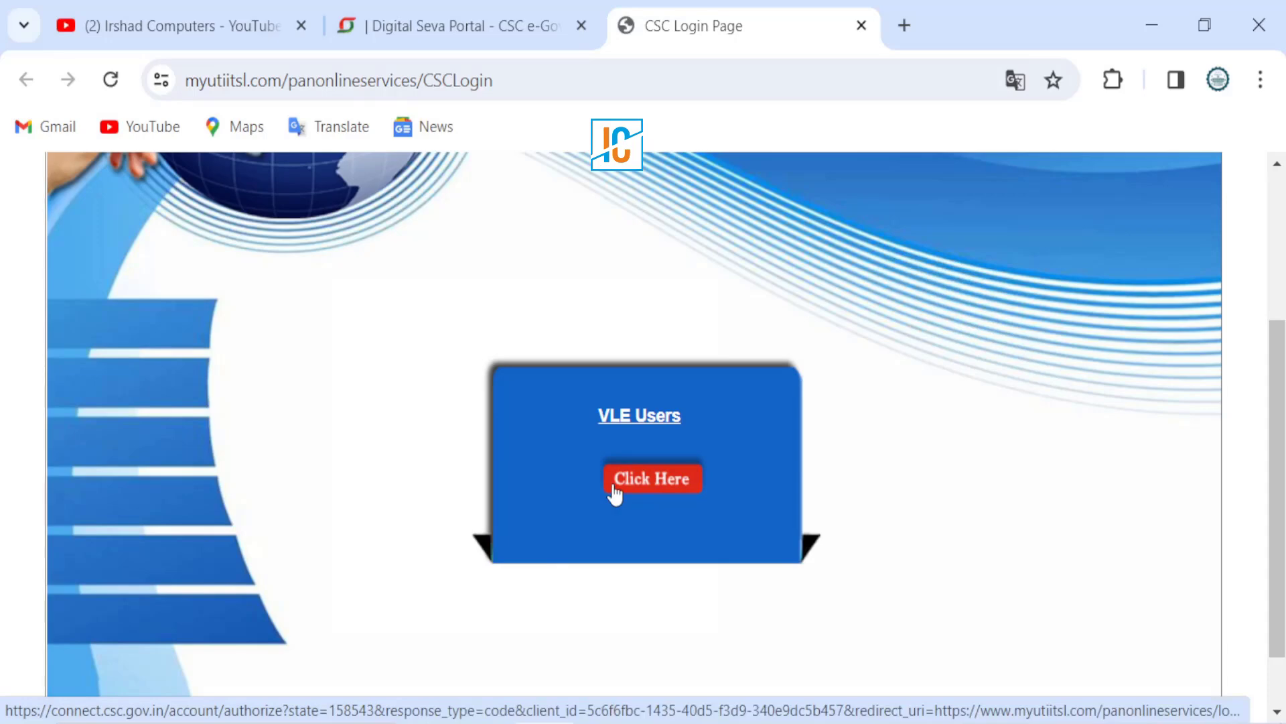
left_click(652, 494)
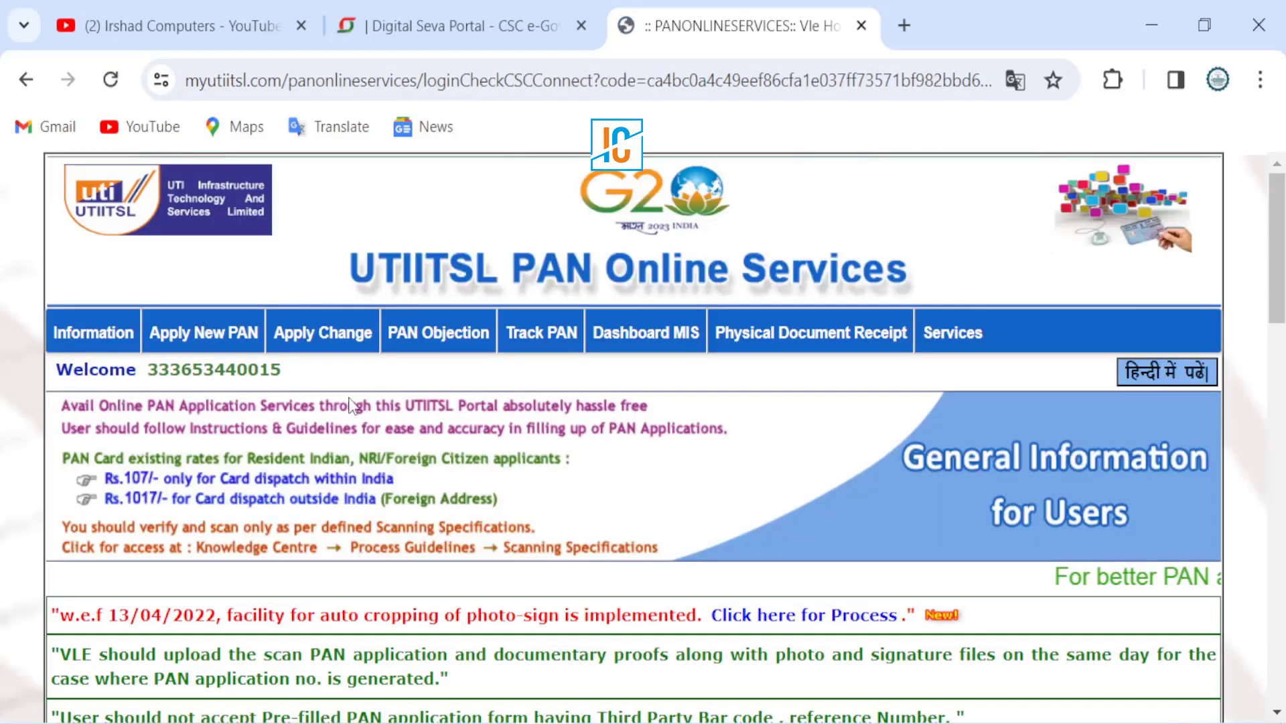
Step: Browse the Information, Track PAN, Services and other menus, ending at Apply Change's CSF option
mouse_move(114, 344)
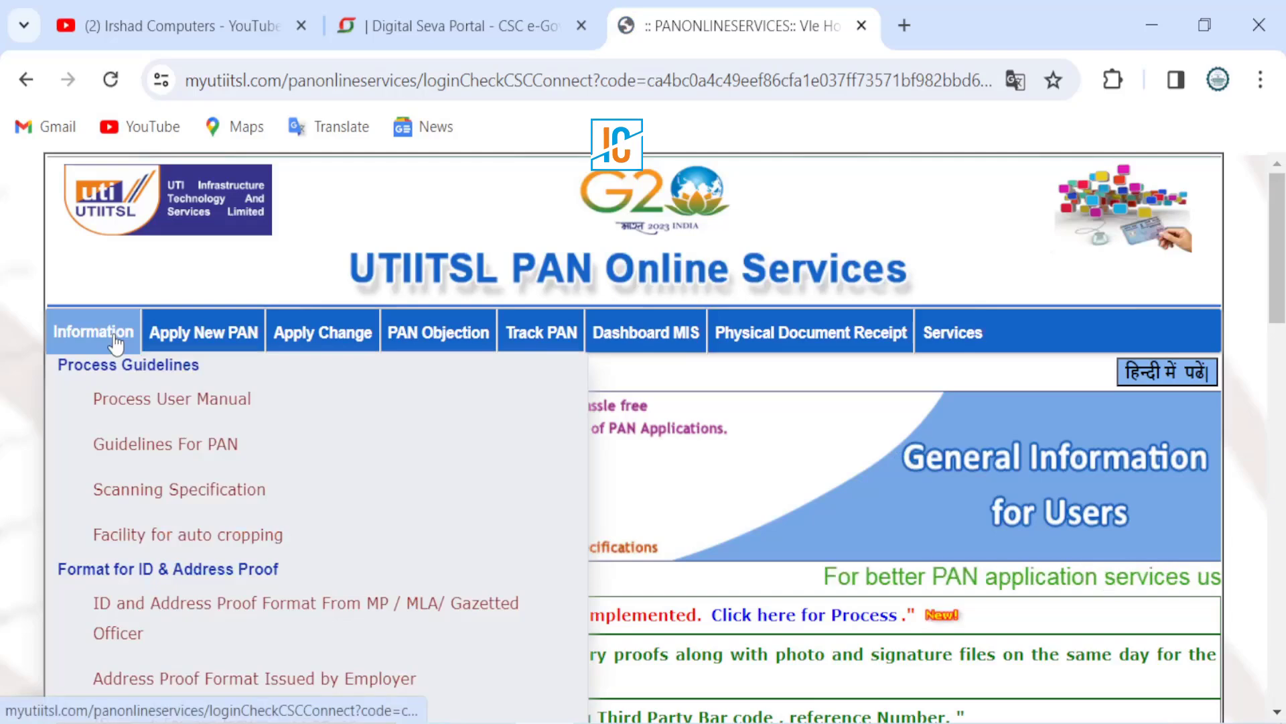
mouse_move(336, 345)
mouse_move(809, 342)
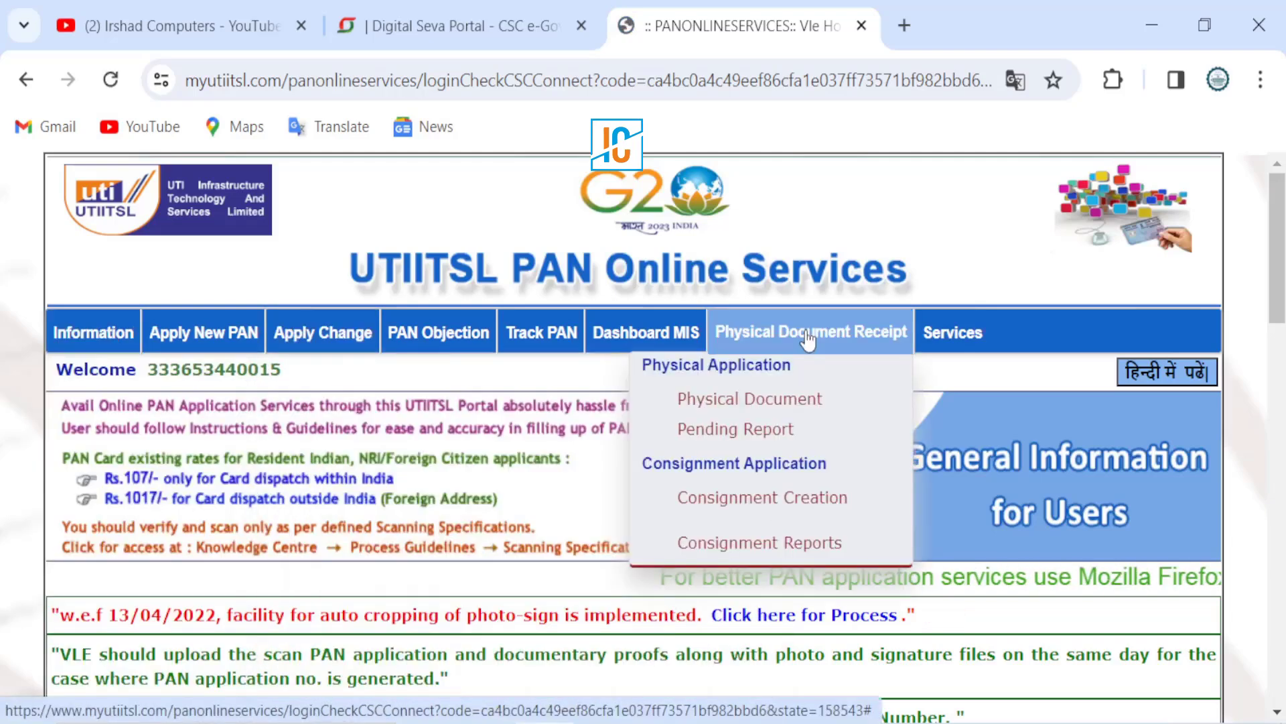
mouse_move(72, 358)
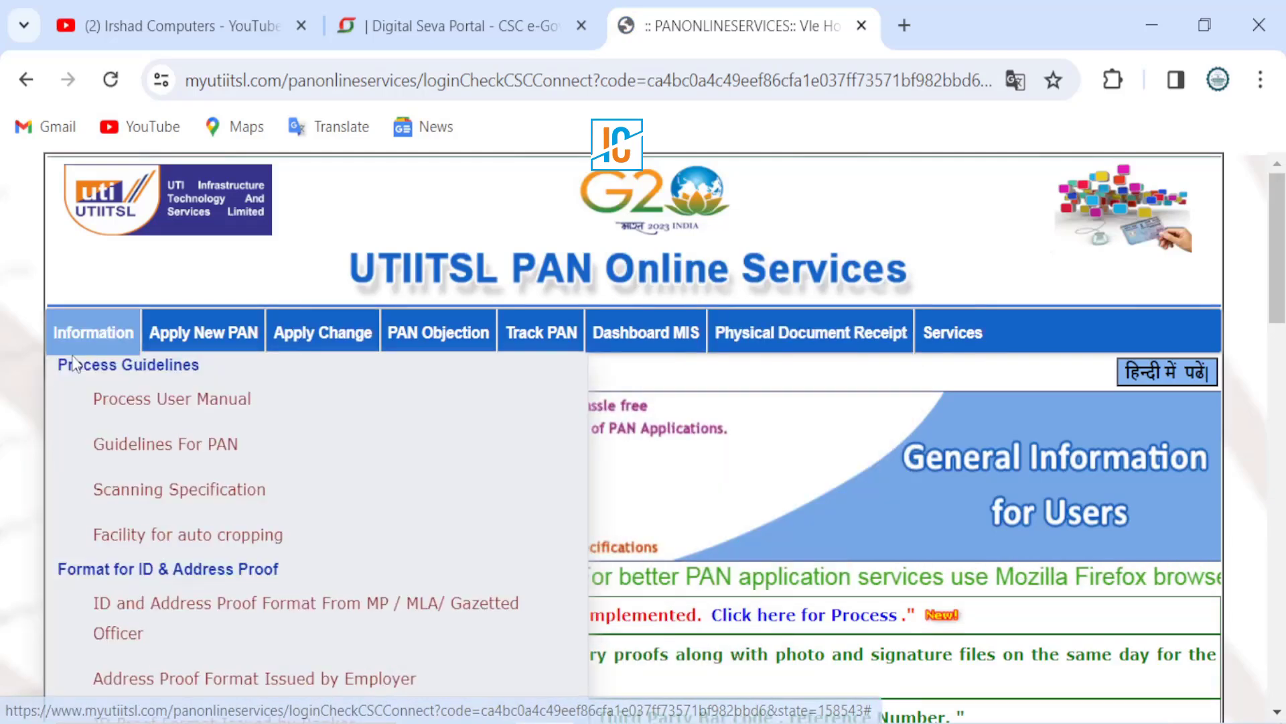
mouse_move(196, 346)
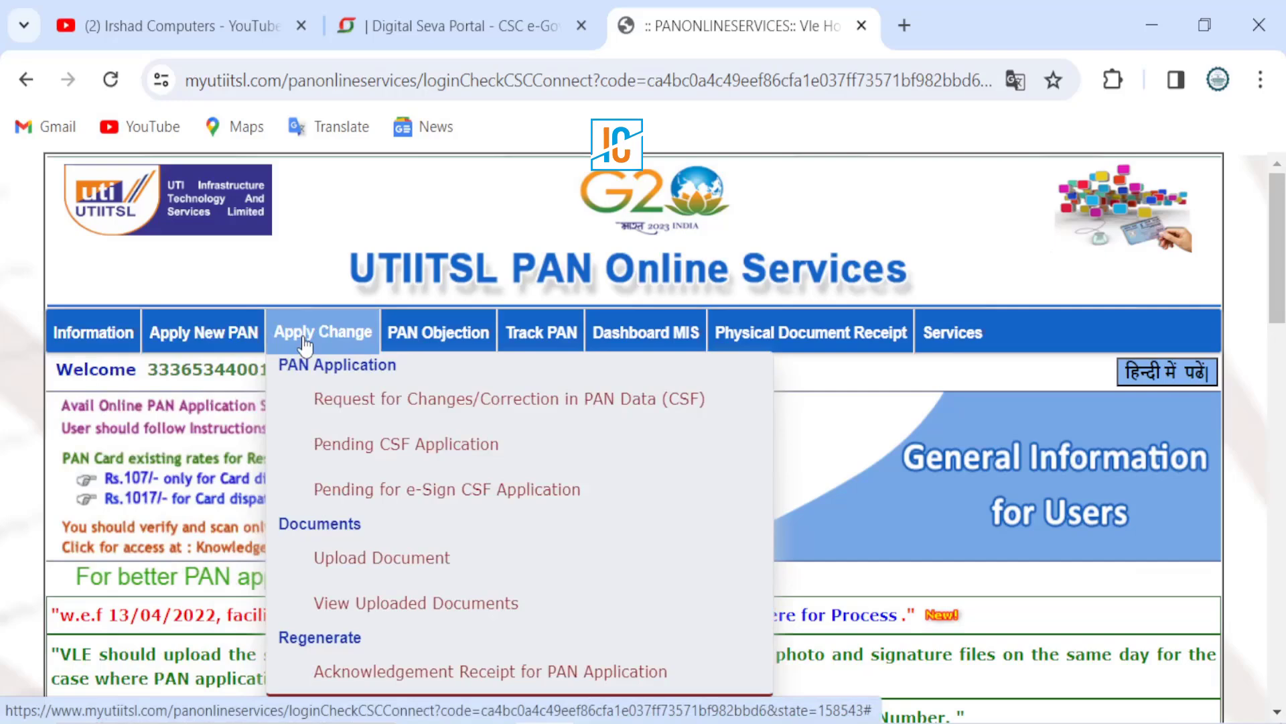
mouse_move(403, 346)
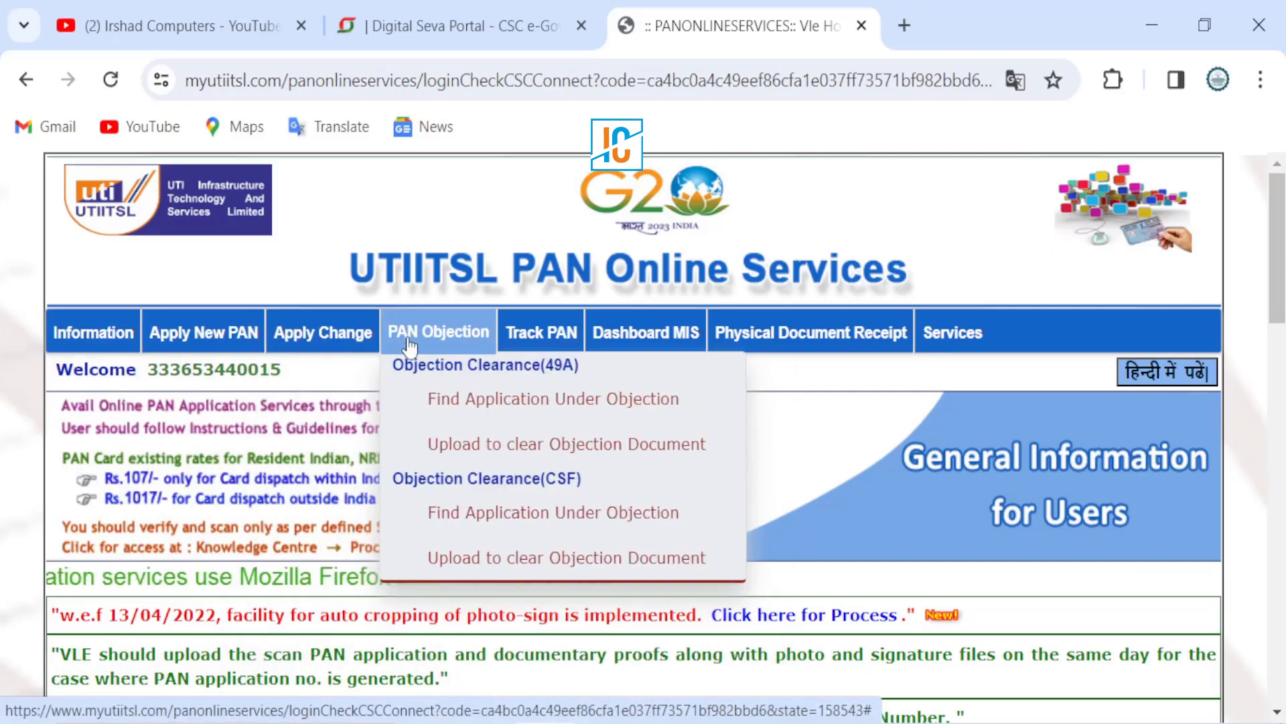
mouse_move(527, 349)
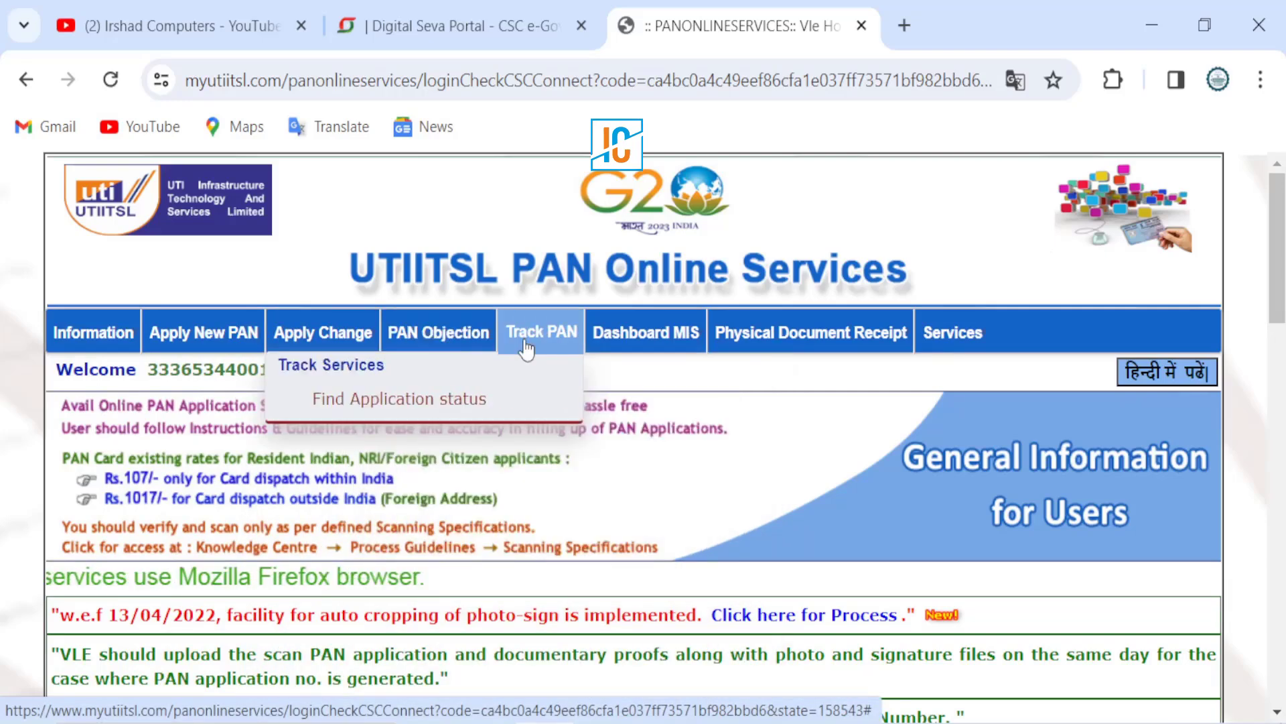
mouse_move(599, 346)
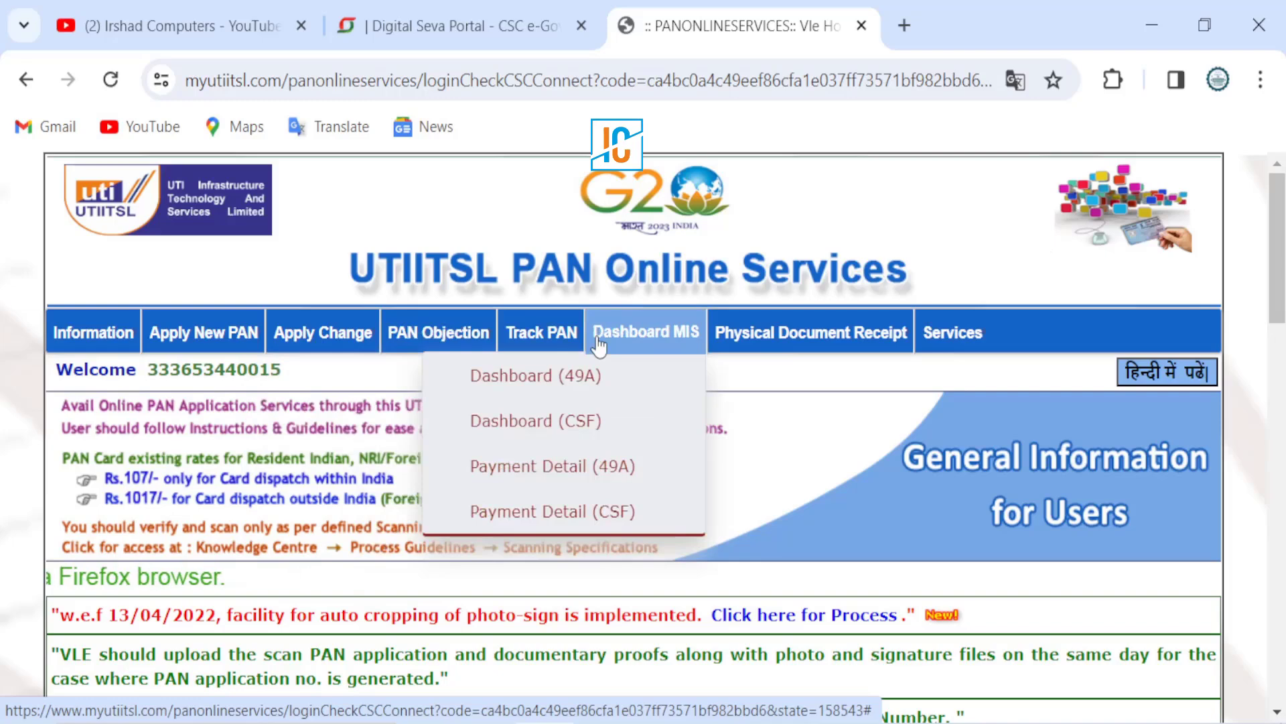
mouse_move(761, 341)
mouse_move(988, 330)
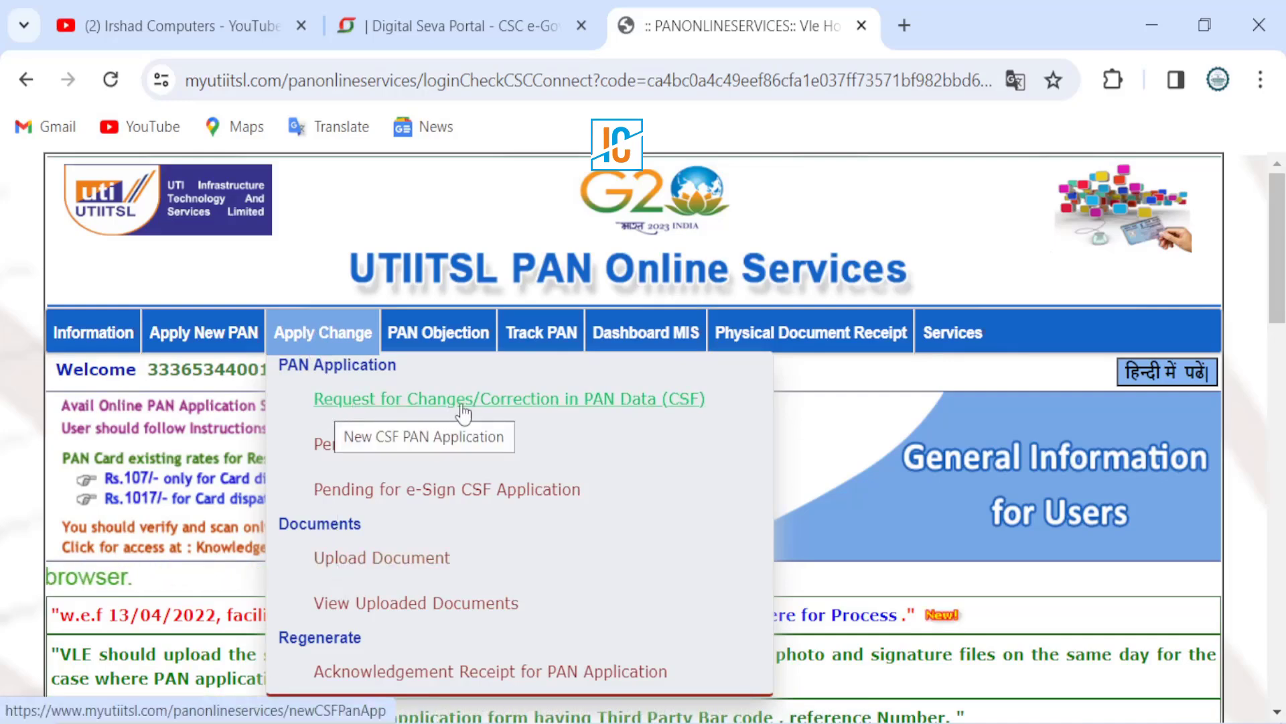
Step: Choose Request for Changes/Correction in PAN Data (CSF) and accept the physical-mode instructions with Ok
left_click(632, 411)
scroll(590, 410, "up", 1)
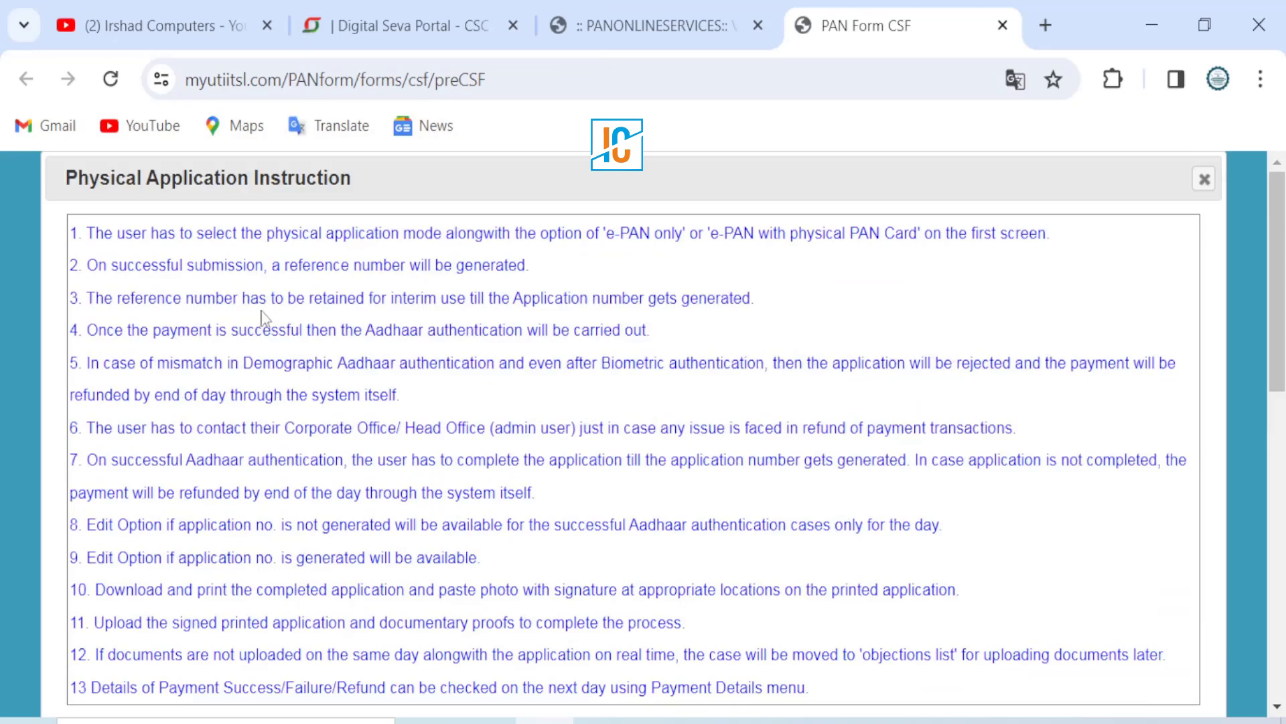
scroll(412, 300, "down", 2)
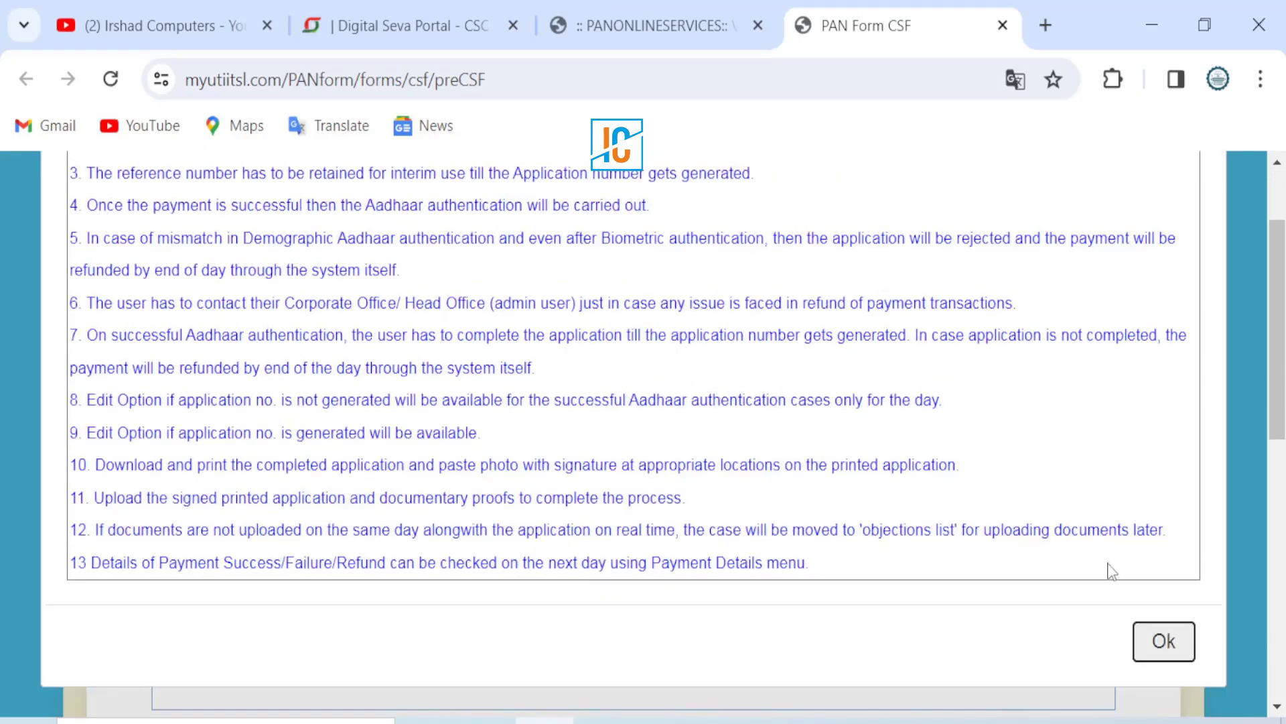
left_click(1164, 640)
scroll(246, 398, "down", 2)
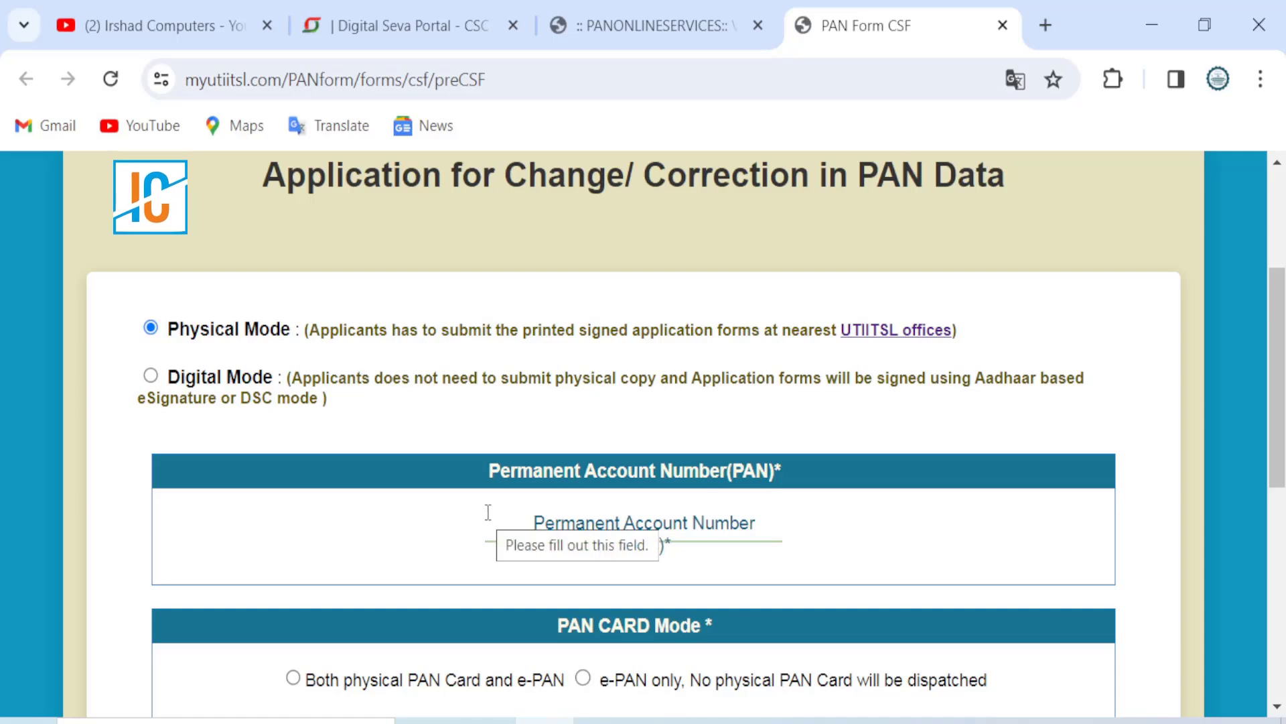
Step: Enter the applicant's PAN in the Permanent Account Number field, triggering the re-entry prompt
left_click(539, 522)
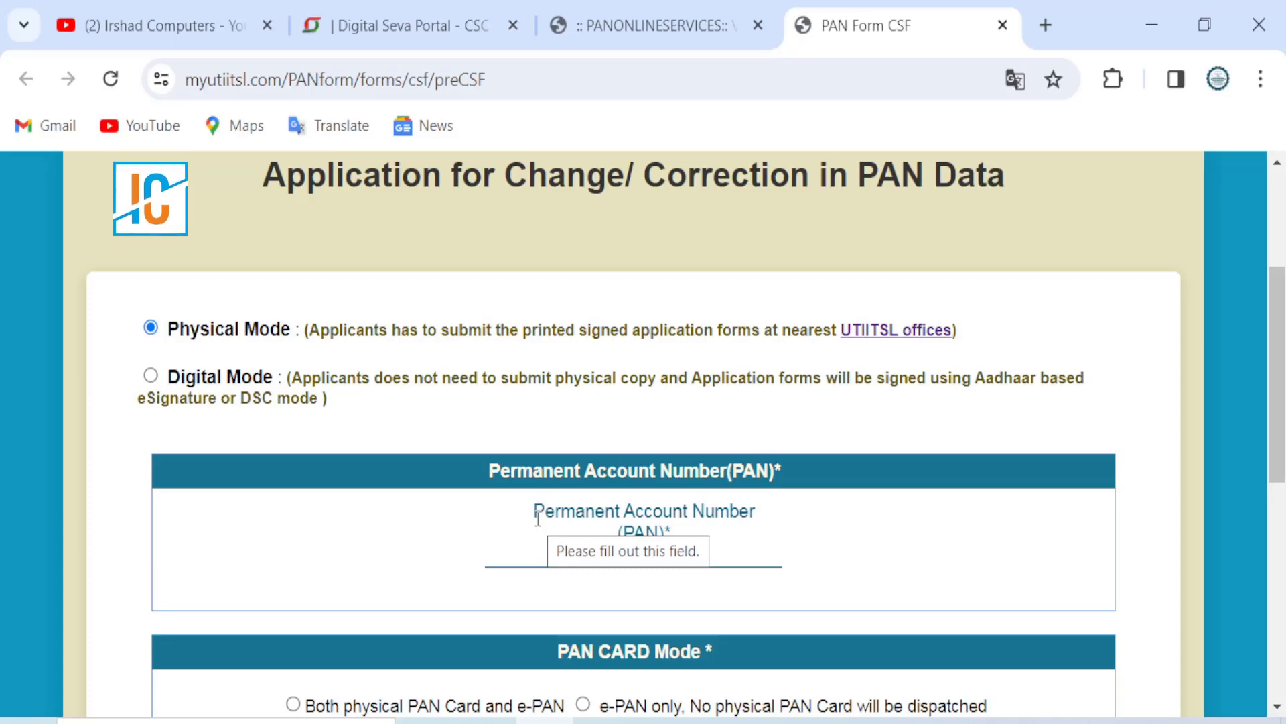
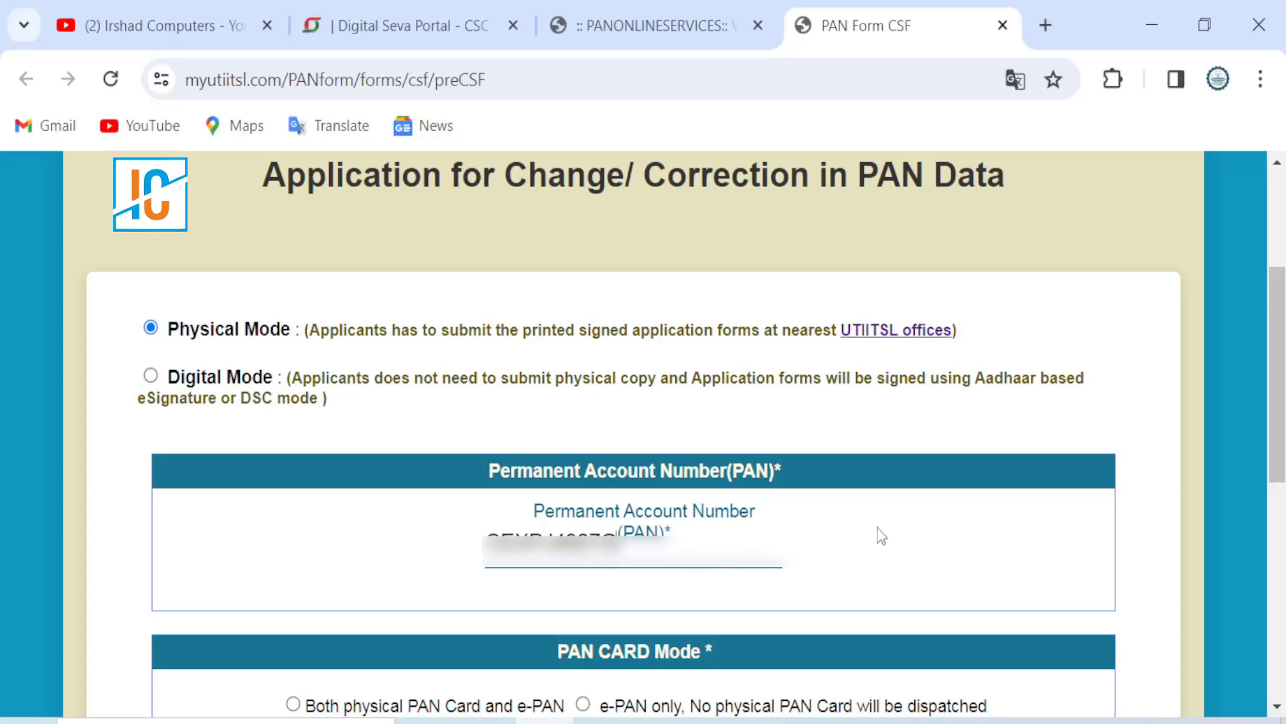
left_click(947, 542)
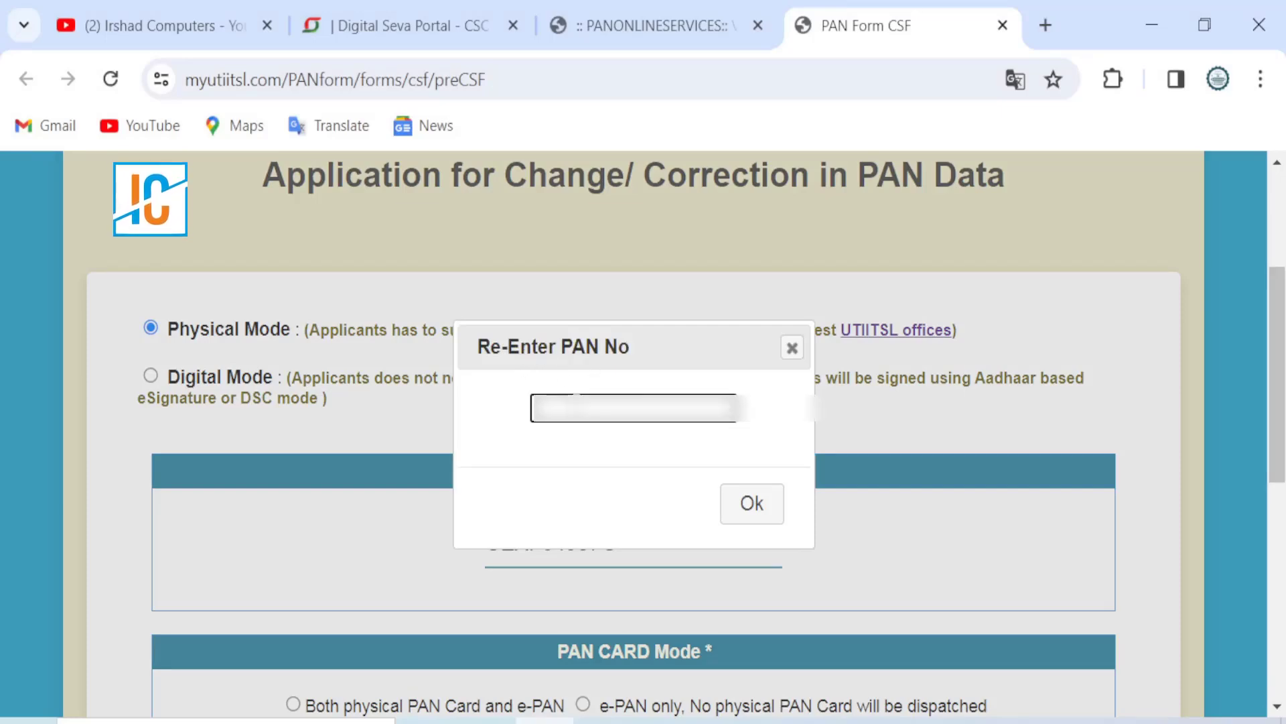
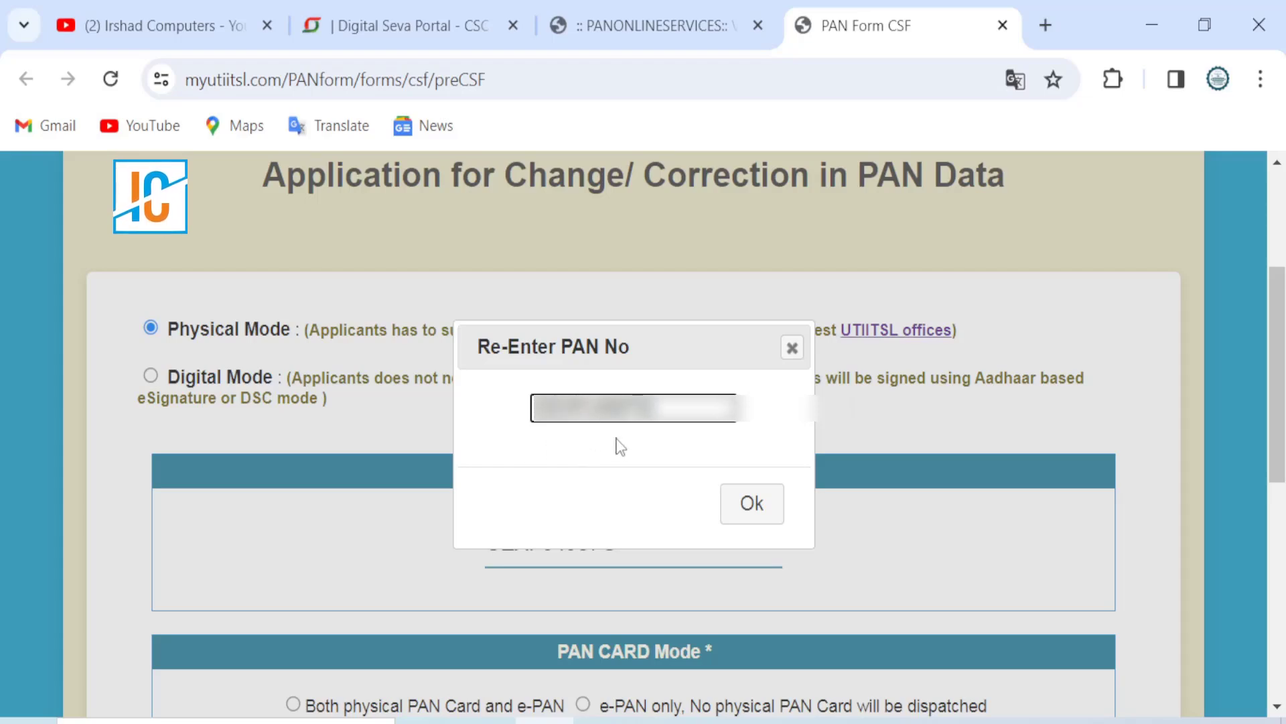
Step: Re-type the applicant's PAN in the Re-Enter PAN No box and confirm with Ok
left_click(749, 508)
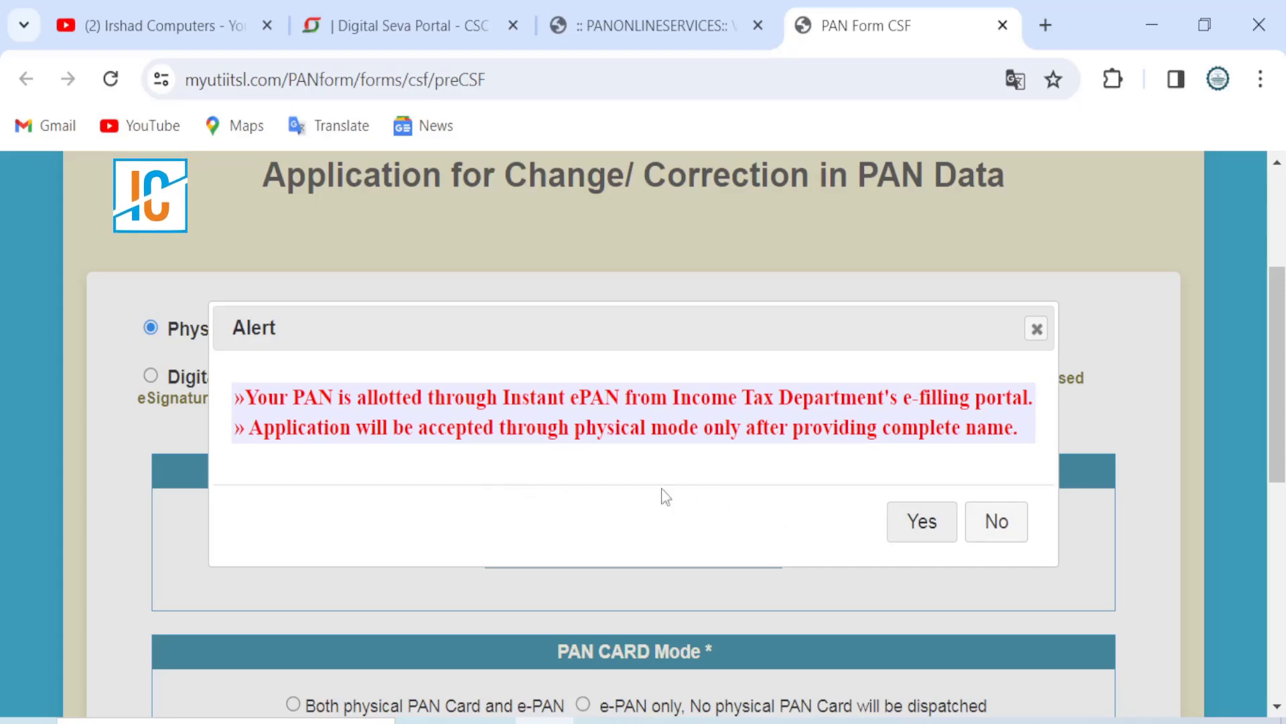
Step: Accept physical mode, choose 'Both physical PAN Card and e-PAN', and submit the page
left_click(920, 523)
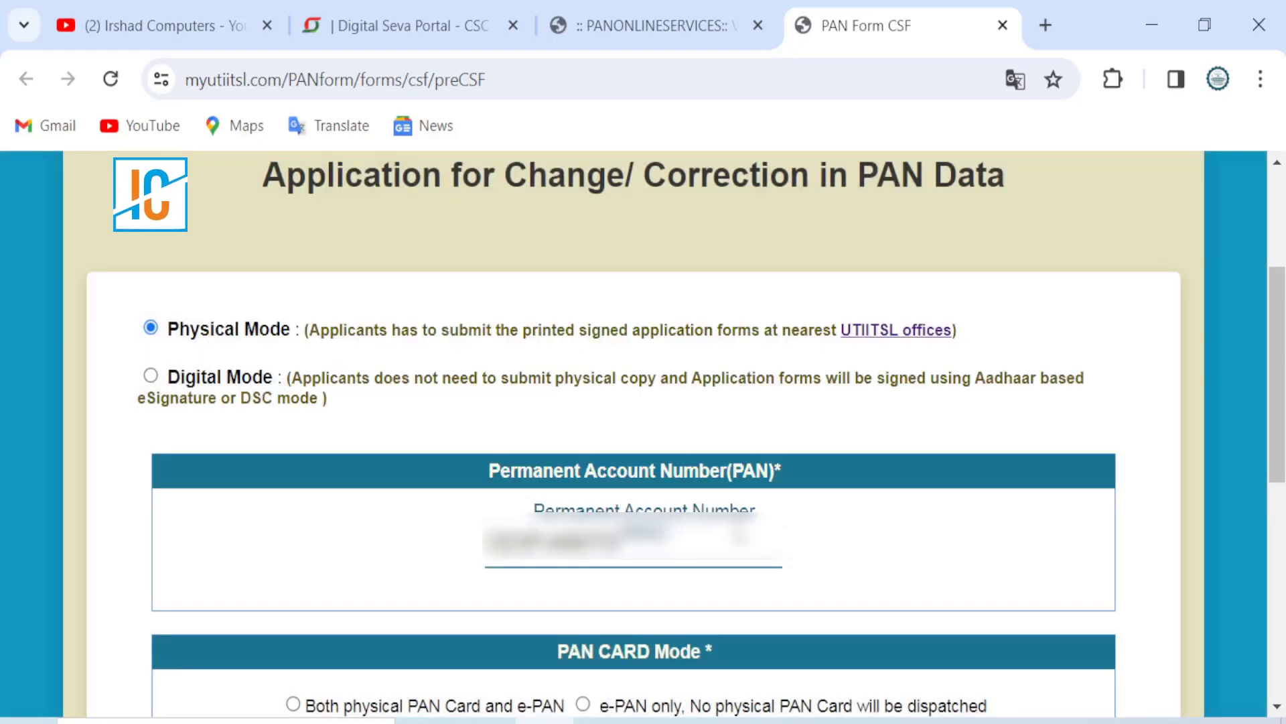
scroll(741, 534, "down", 3)
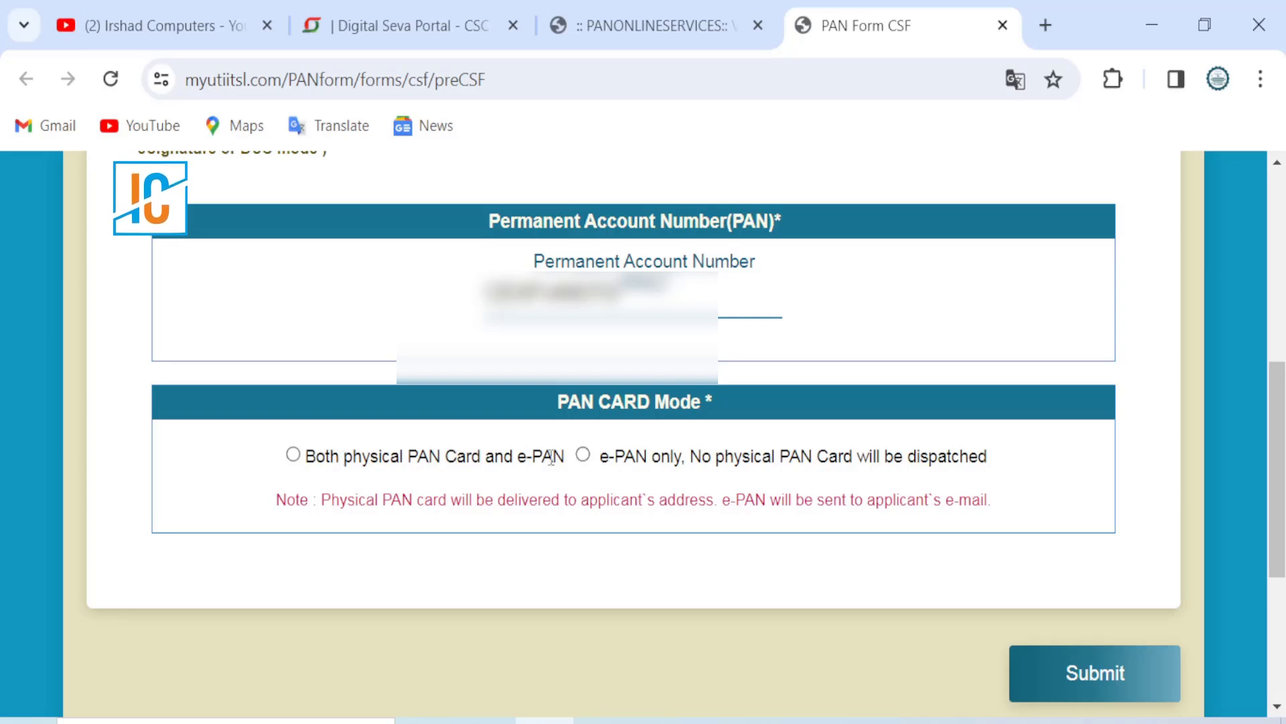
left_click(293, 455)
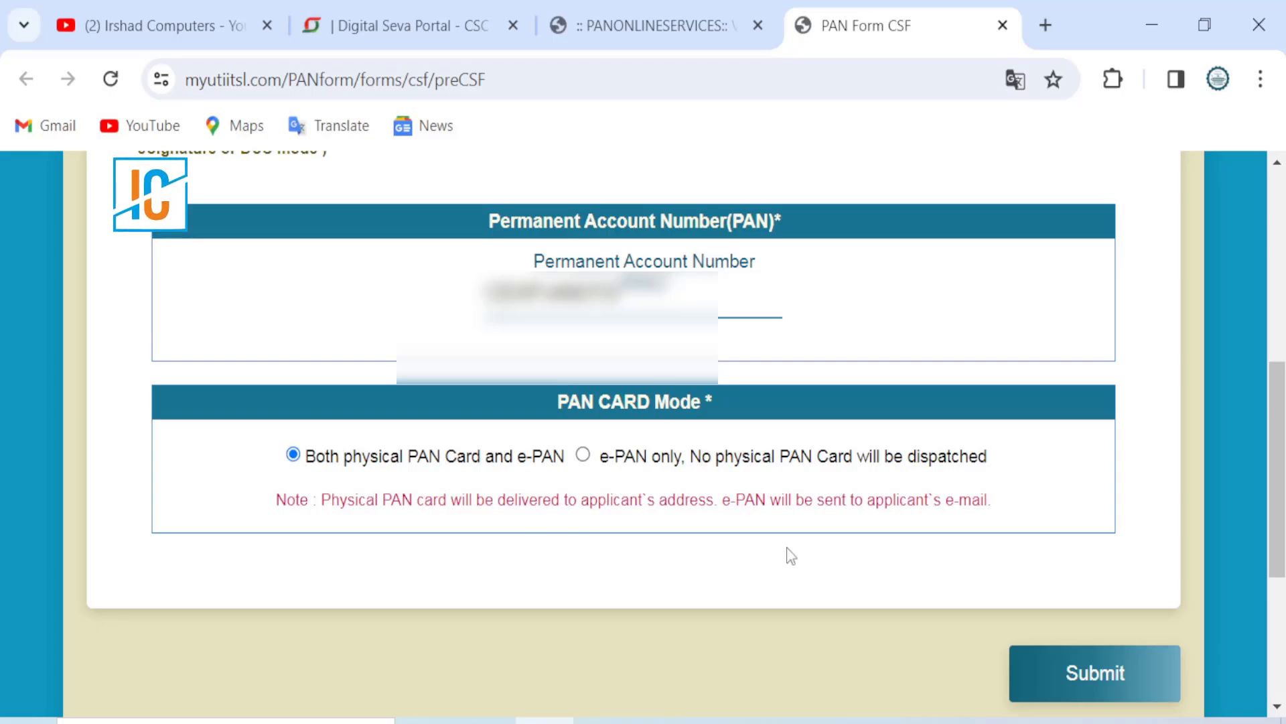
left_click(1084, 663)
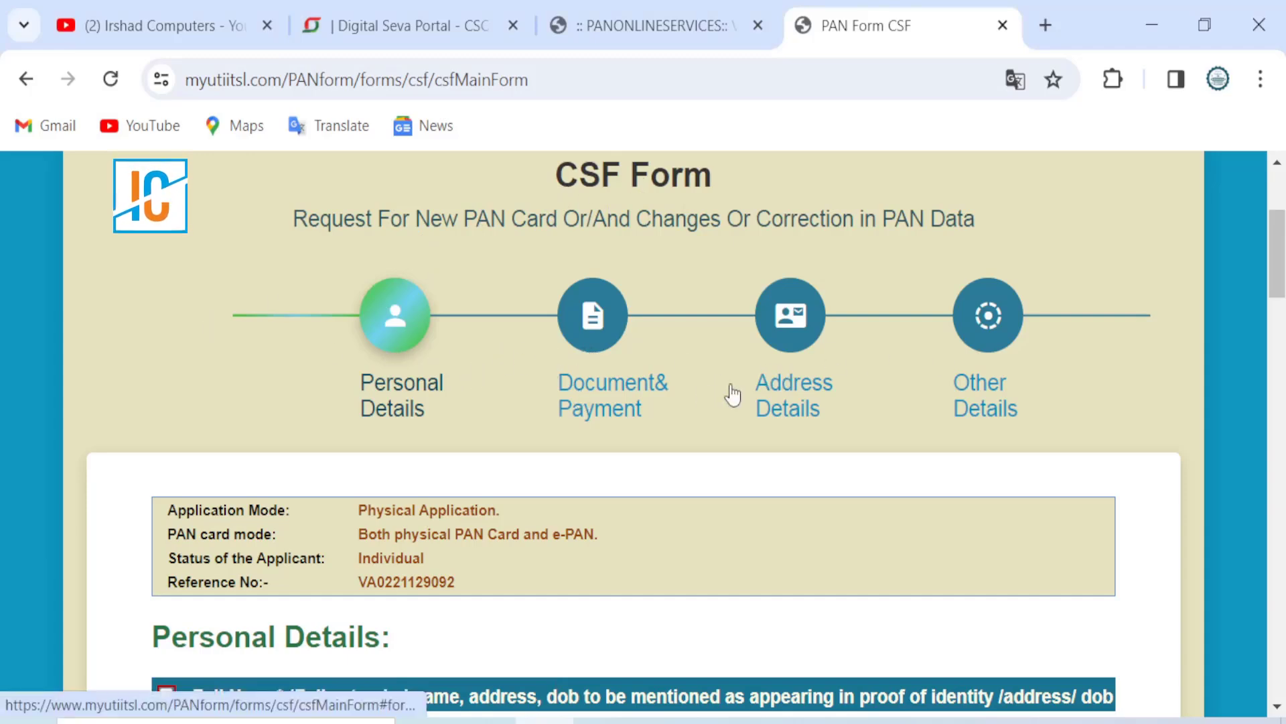
Step: In Parent's Details, untick and re-tick the Father's Name correction checkbox
scroll(637, 408, "down", 5)
scroll(637, 410, "down", 2)
scroll(636, 410, "up", 2)
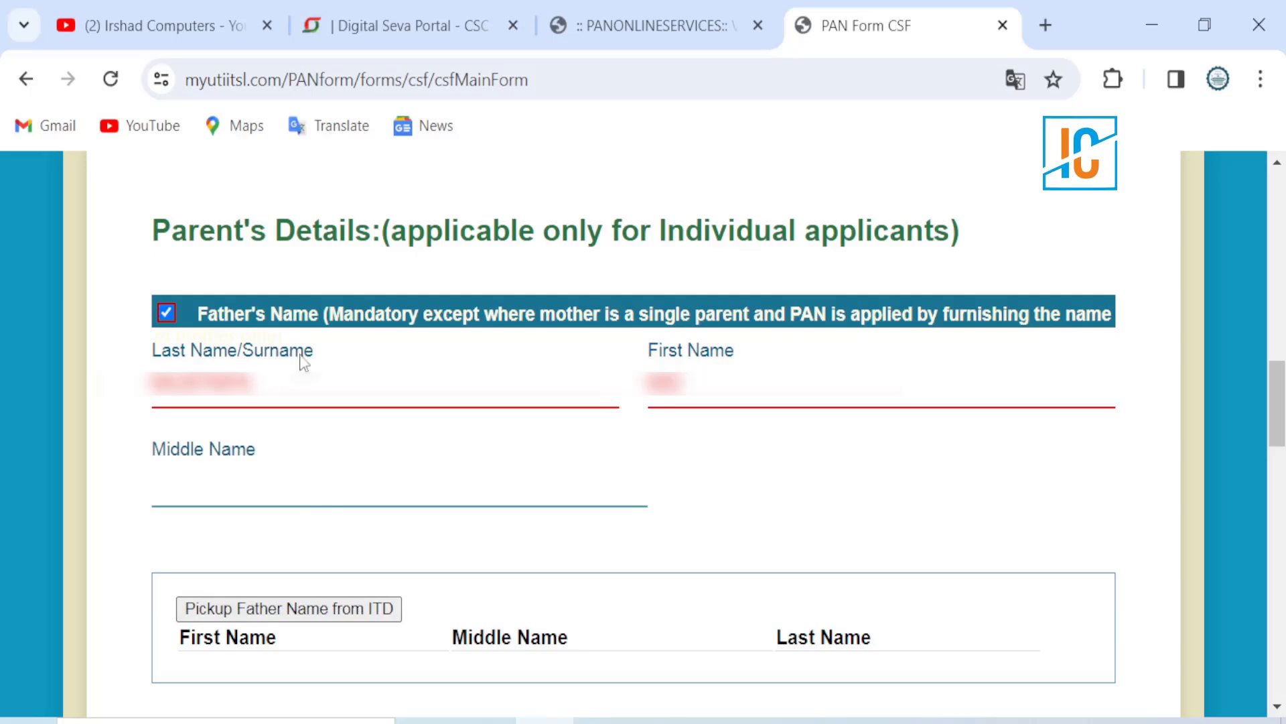
left_click(167, 314)
left_click(167, 313)
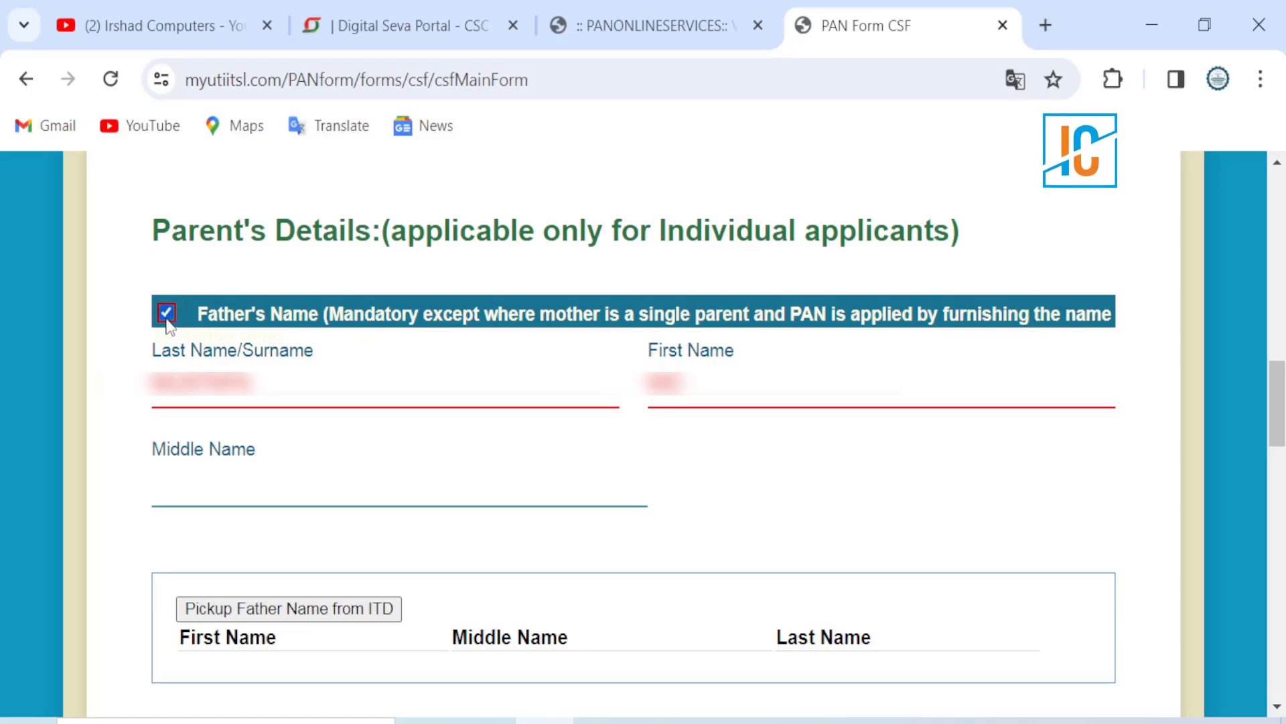
Step: Set 'Select Parent's Name On Card' to FATHER'S NAME
scroll(295, 451, "down", 10)
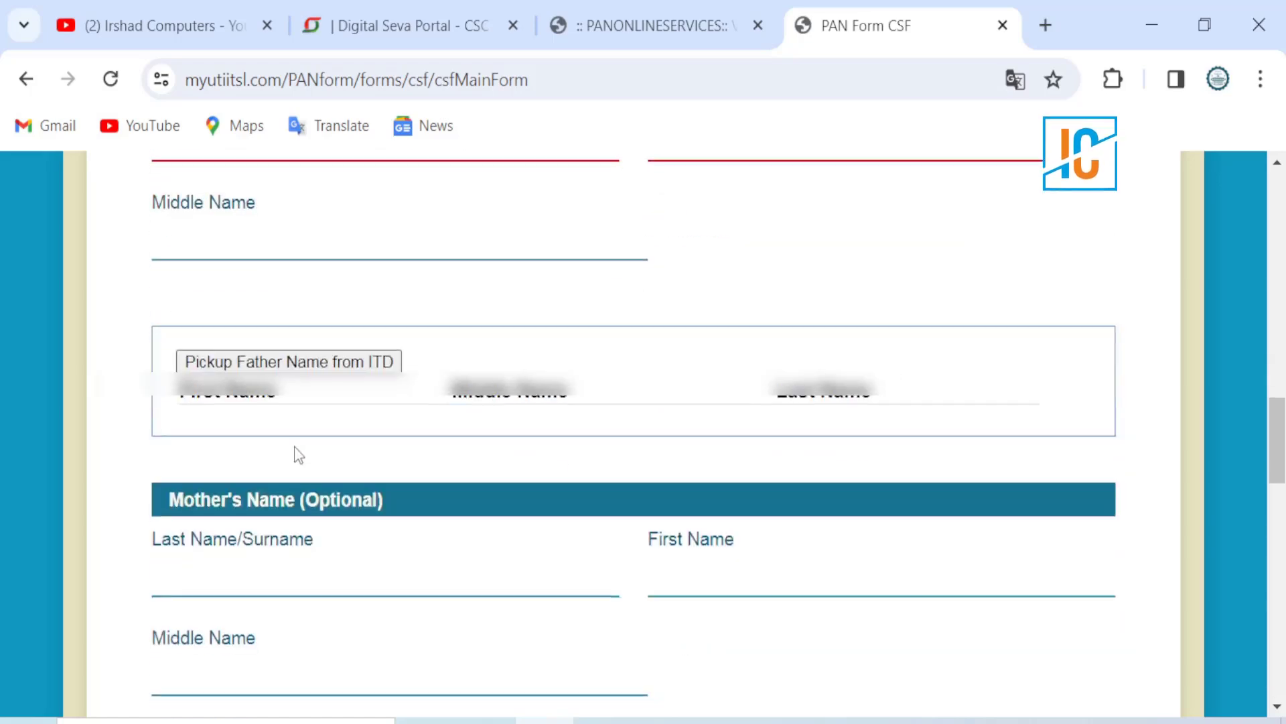
scroll(295, 451, "up", 2)
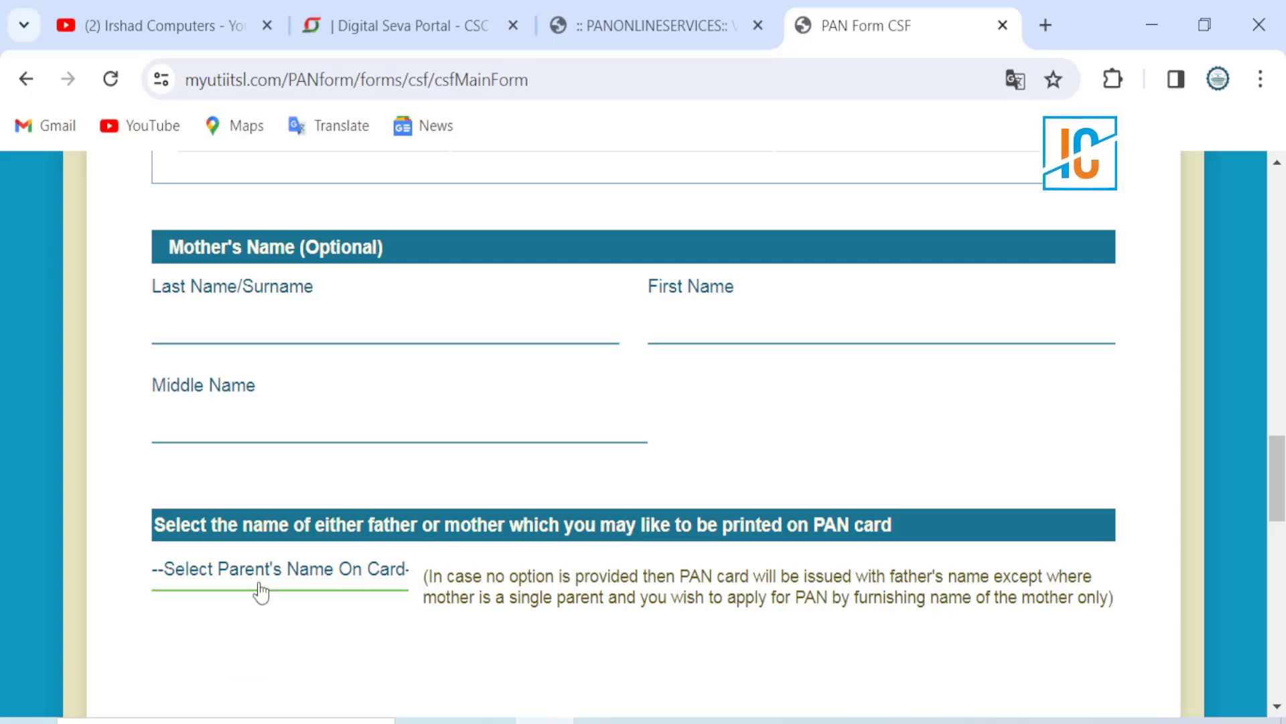
left_click(260, 592)
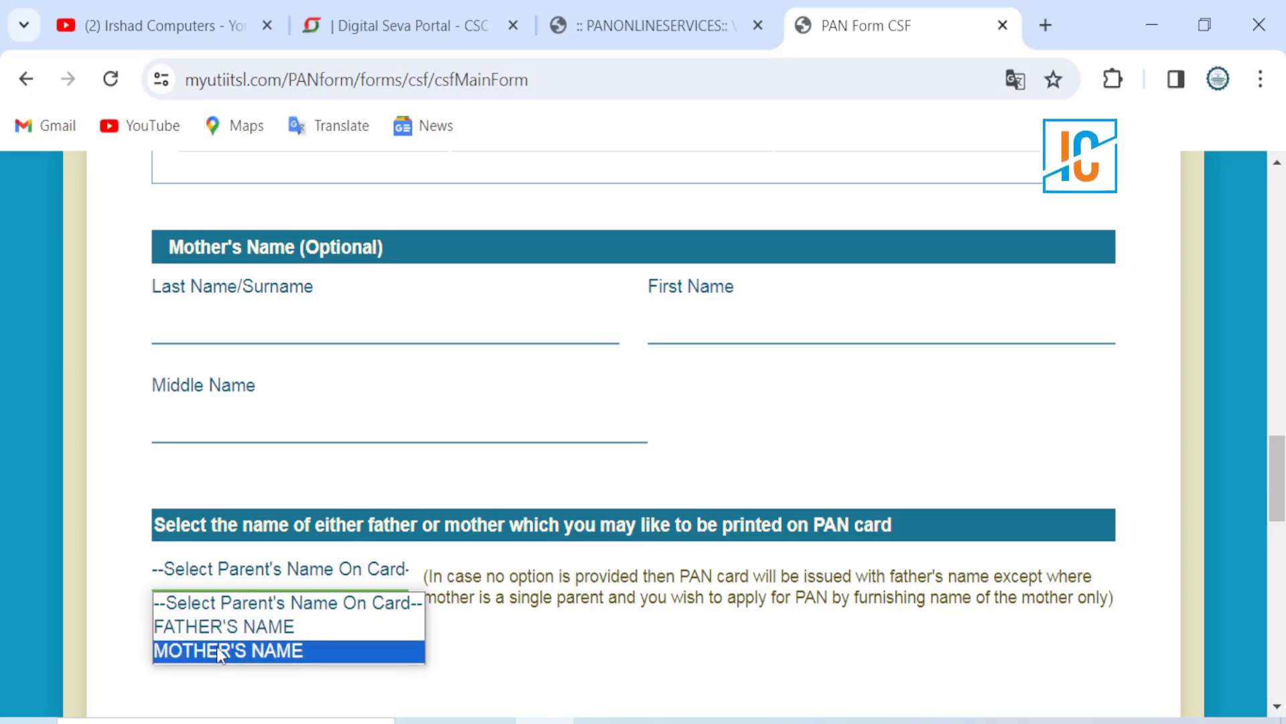
left_click(224, 640)
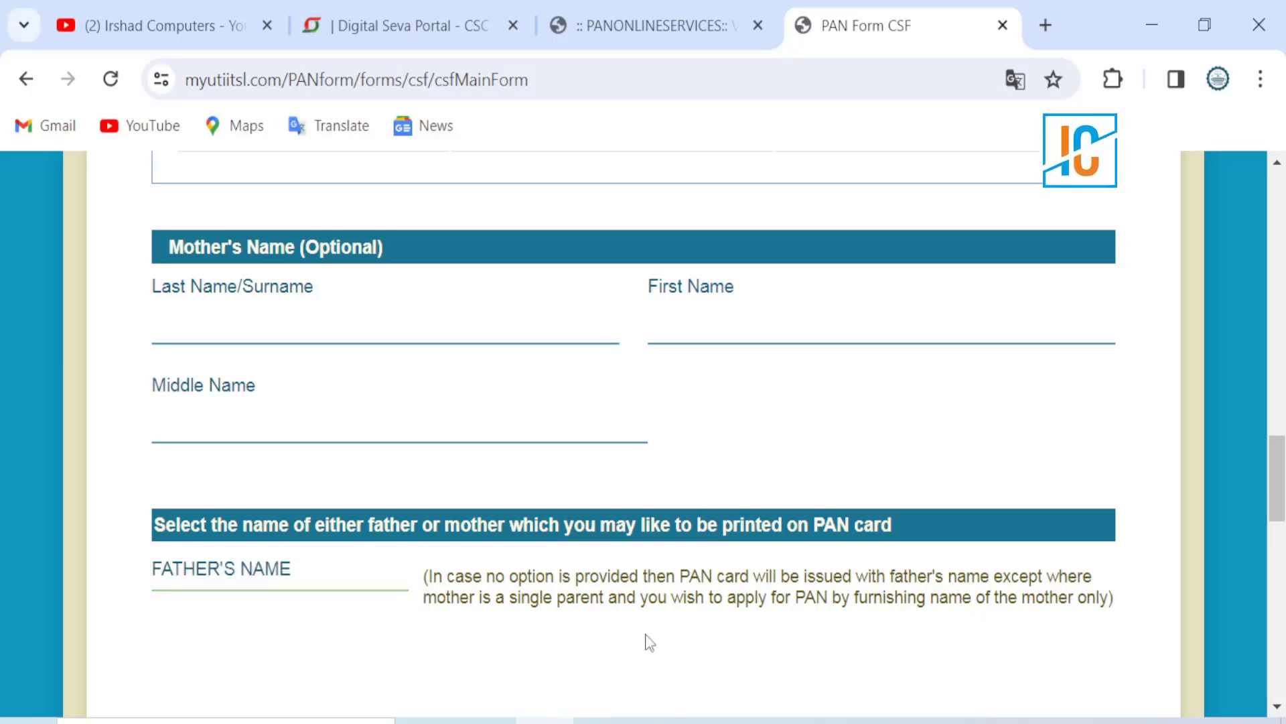
scroll(842, 645, "down", 4)
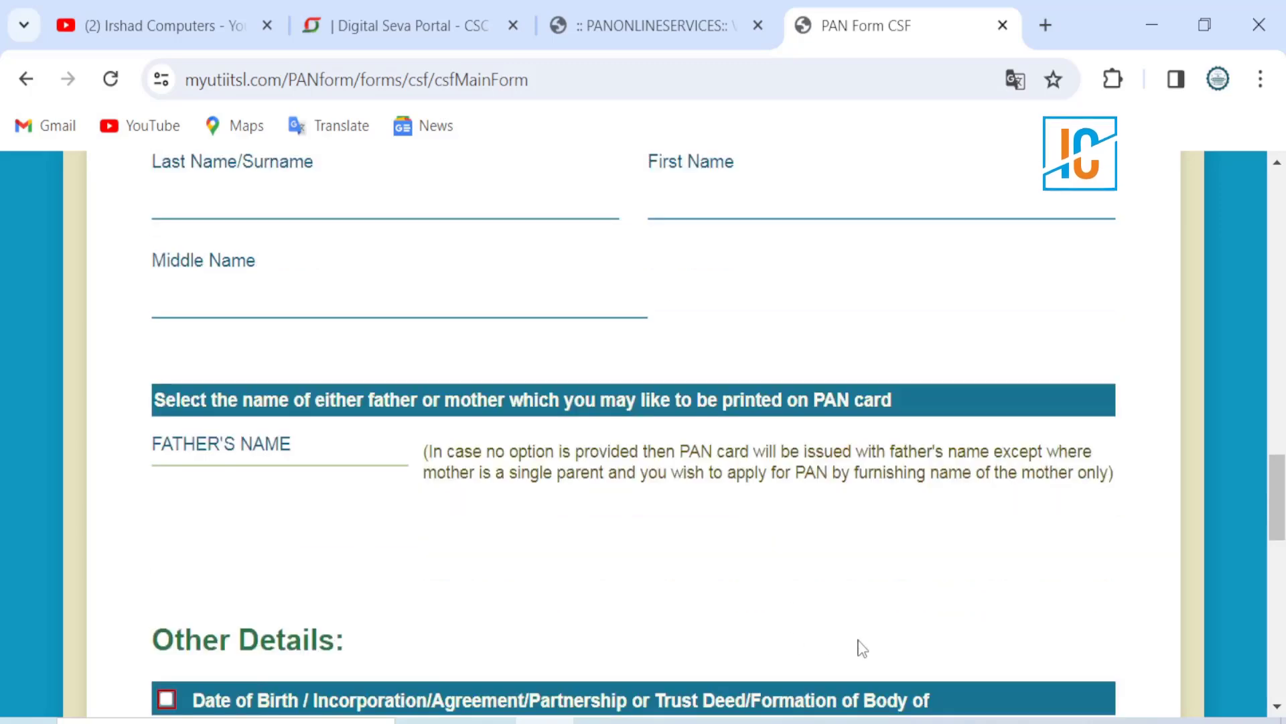
scroll(861, 647, "down", 5)
scroll(800, 647, "up", 1)
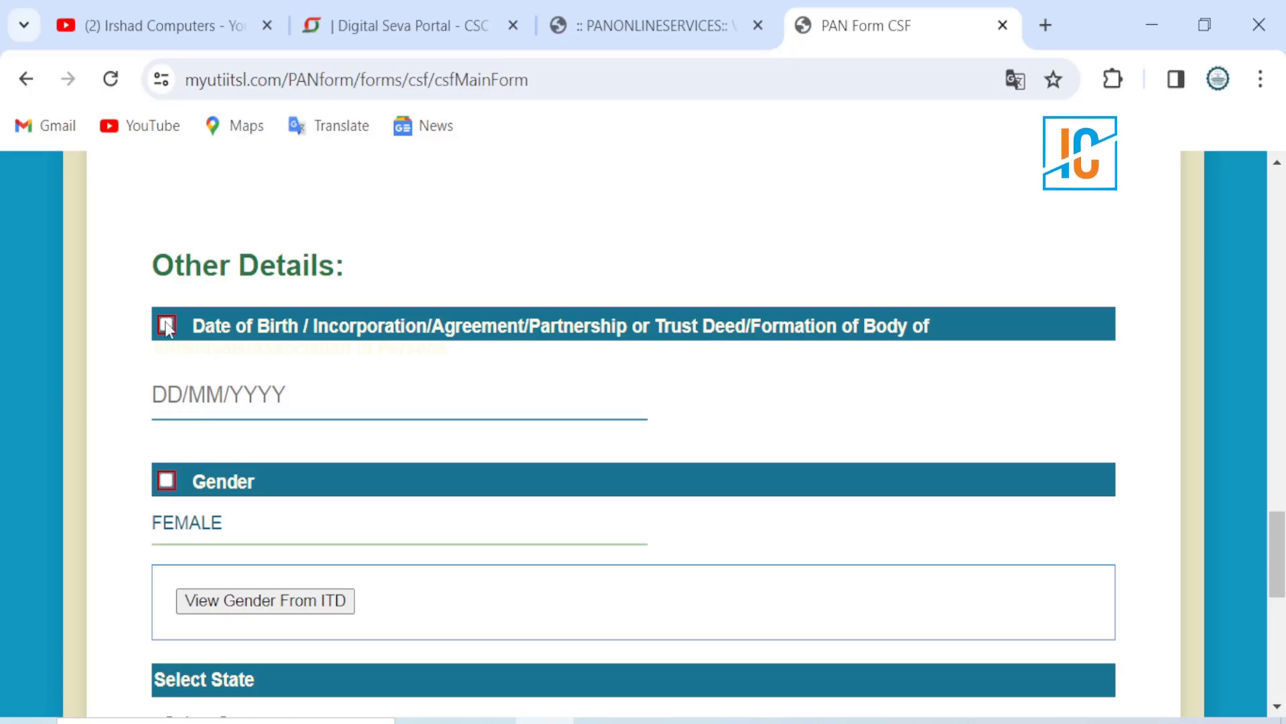
Step: Enter date of birth 01/01/1990 and choose BIHAR as the state
left_click(167, 396)
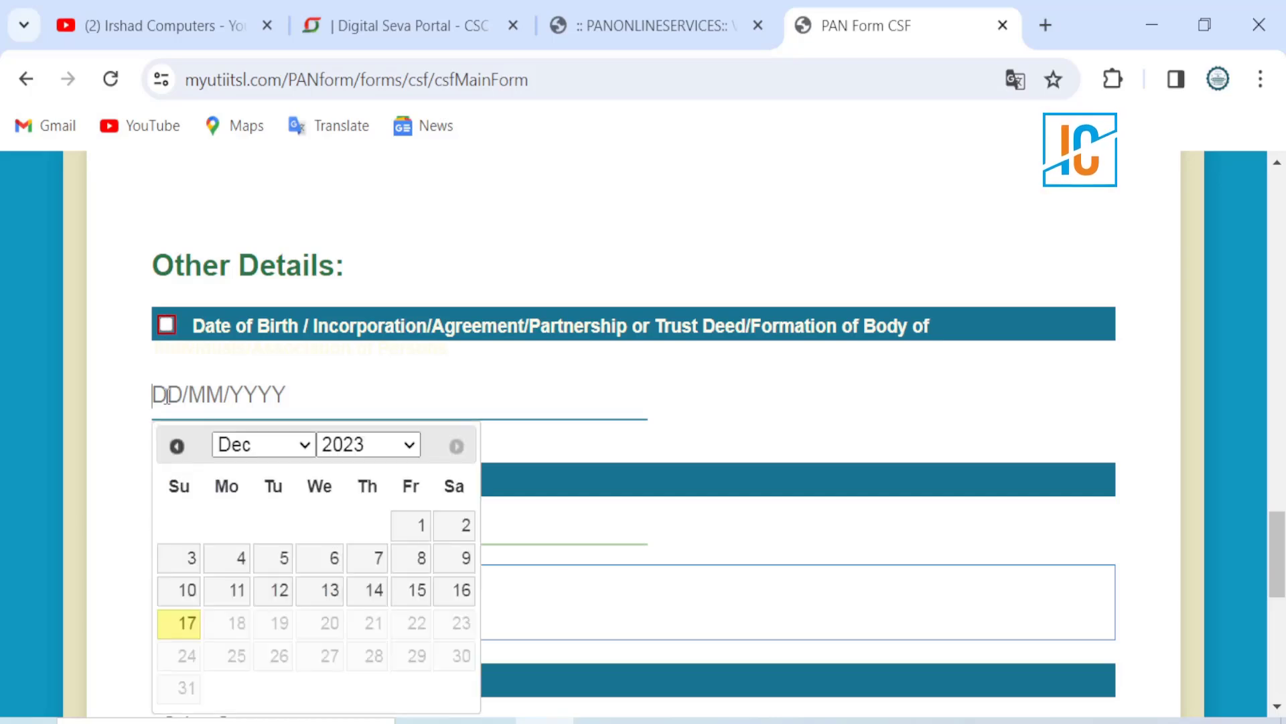
type("01/01/1990")
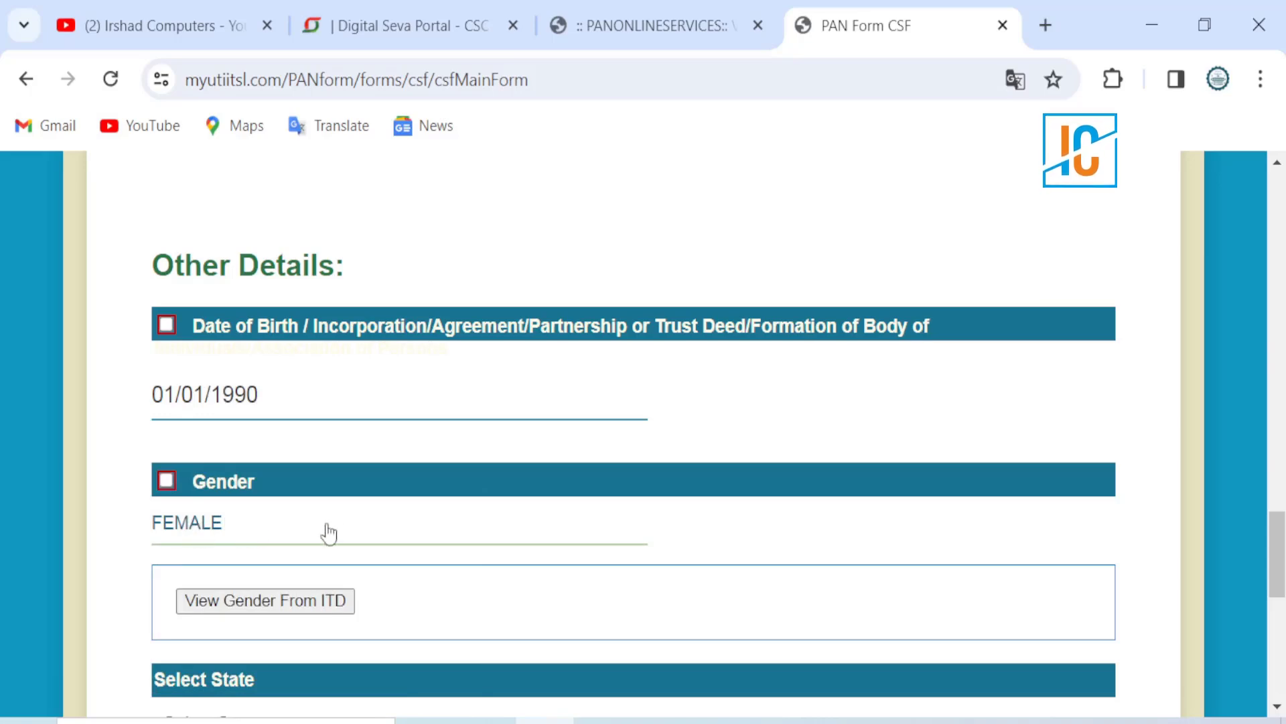
scroll(750, 560, "down", 5)
scroll(752, 563, "down", 2)
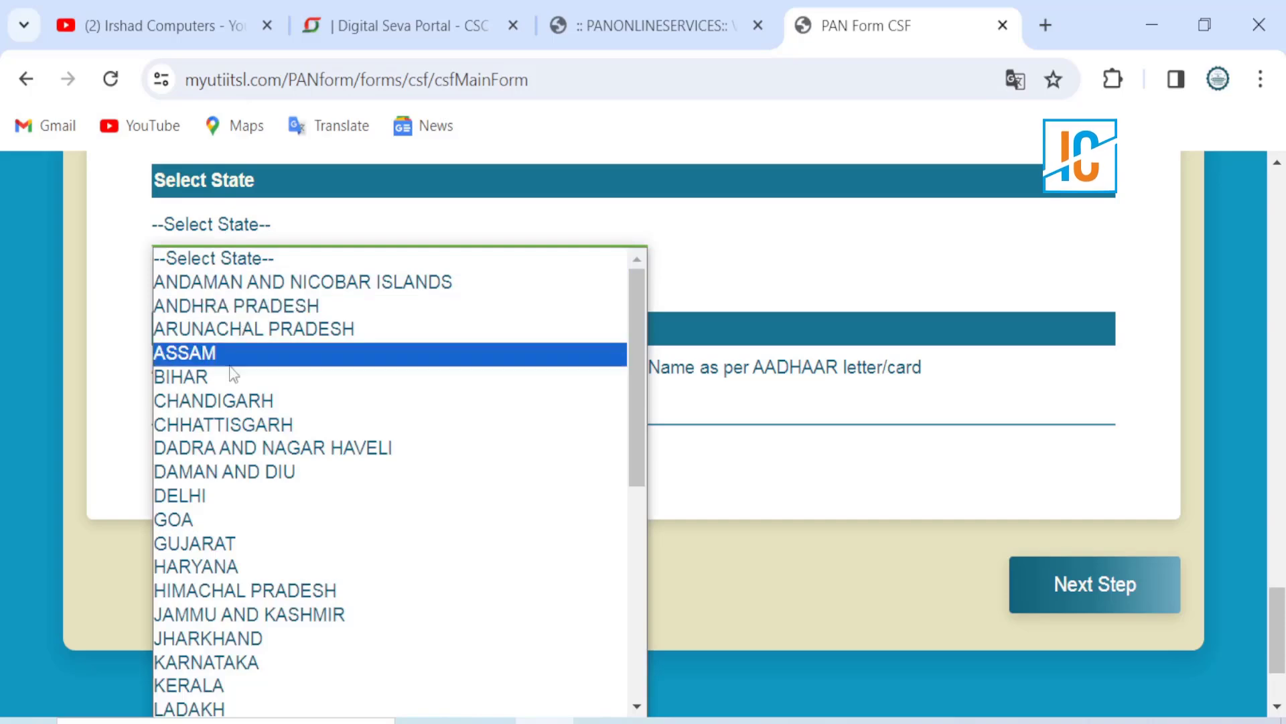
left_click(231, 378)
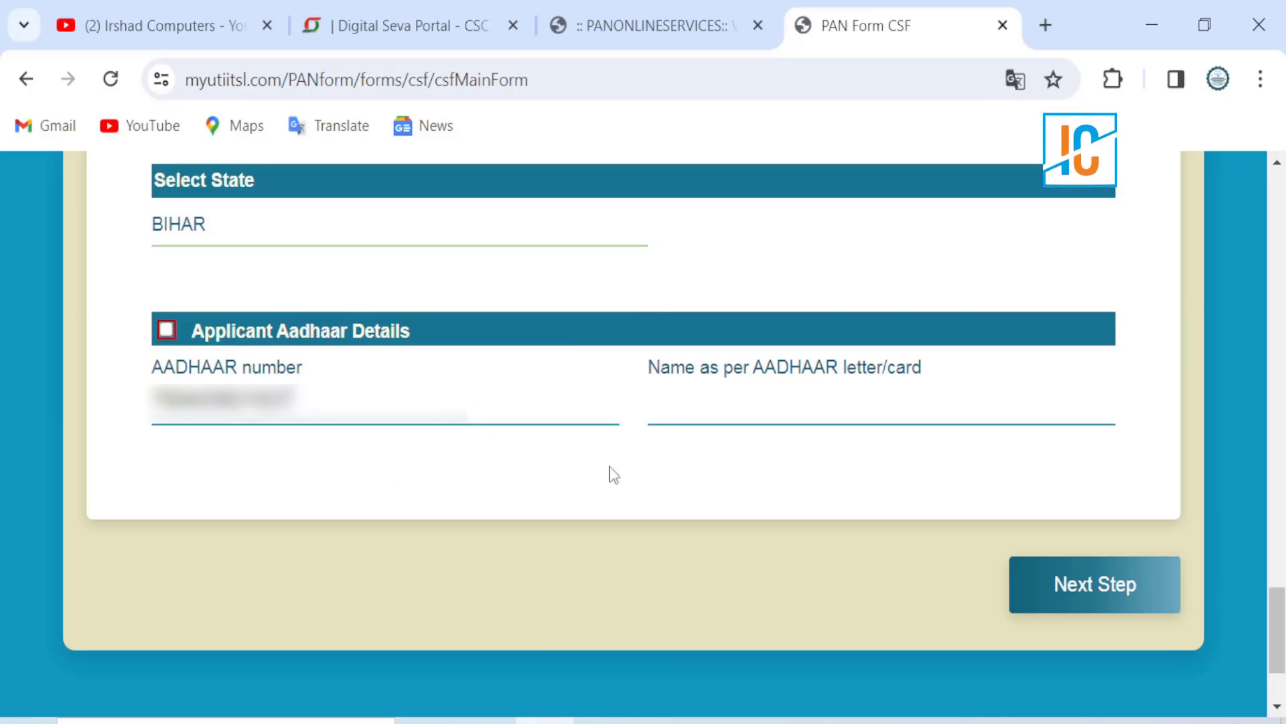
Step: Paste the Aadhaar number into Re-Enter AADHAAR No, confirm it, and continue to Document Details
left_click(716, 475)
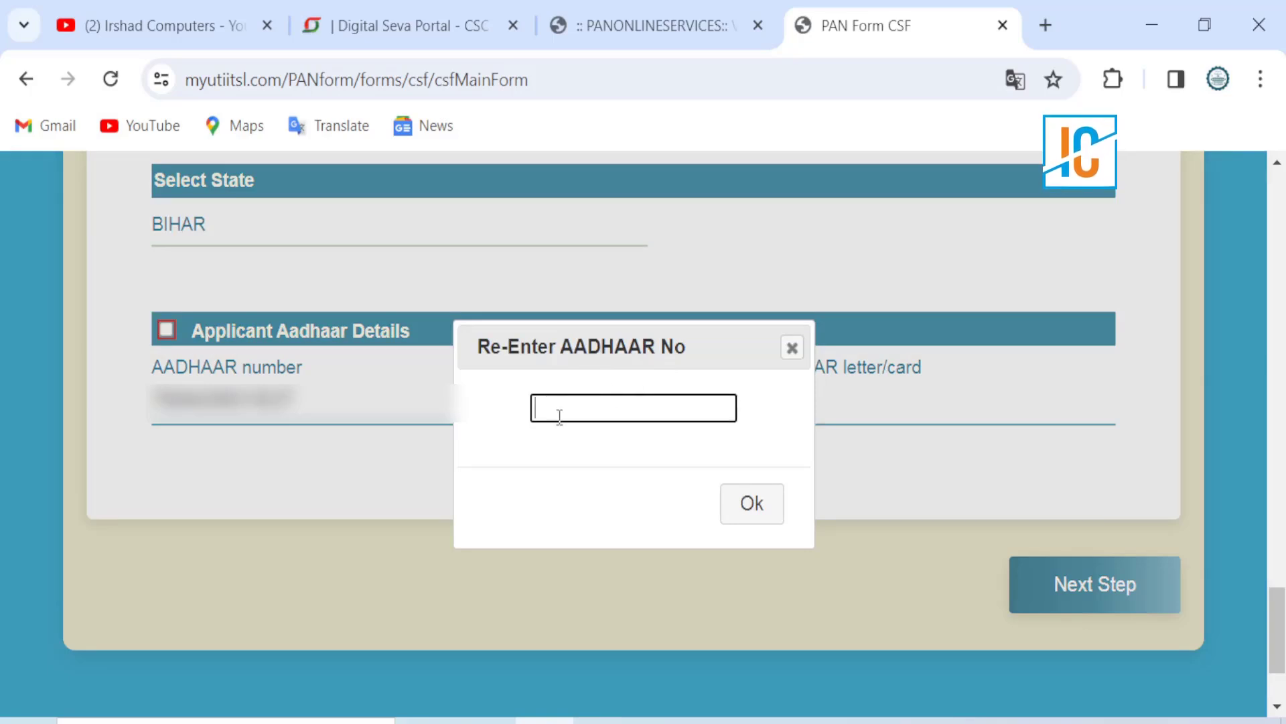
key("ctrl+v")
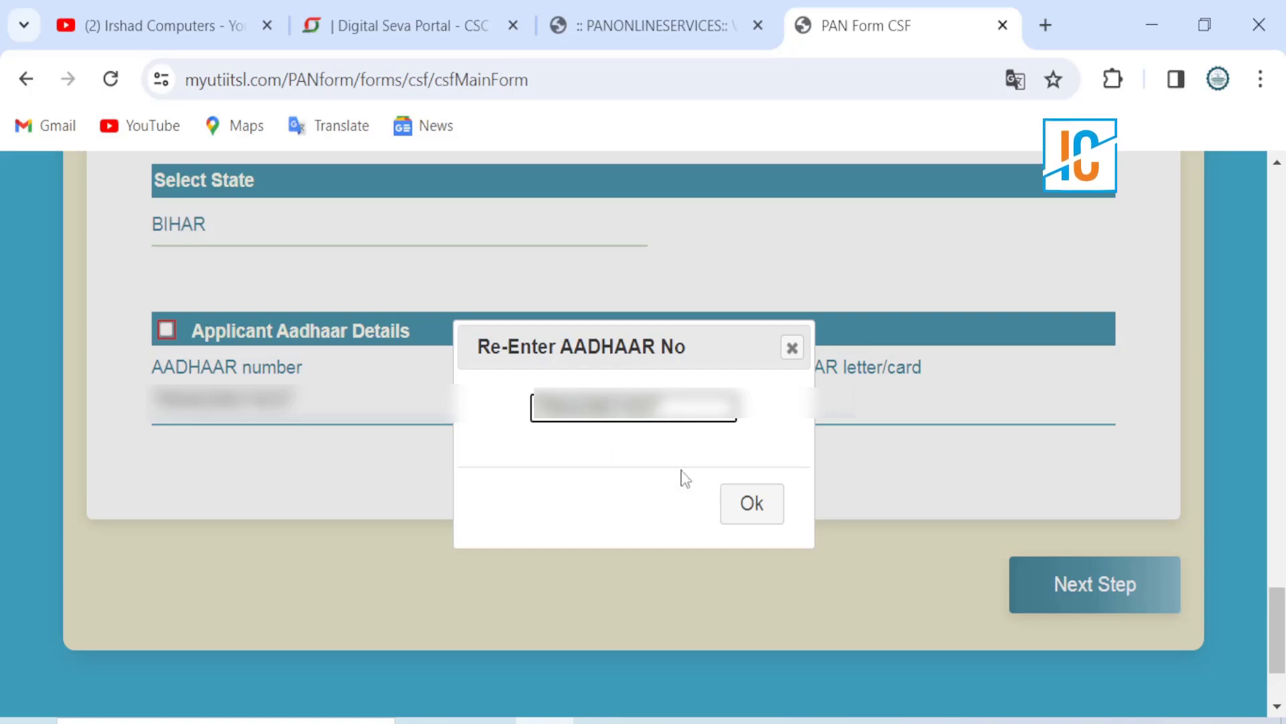
left_click(743, 503)
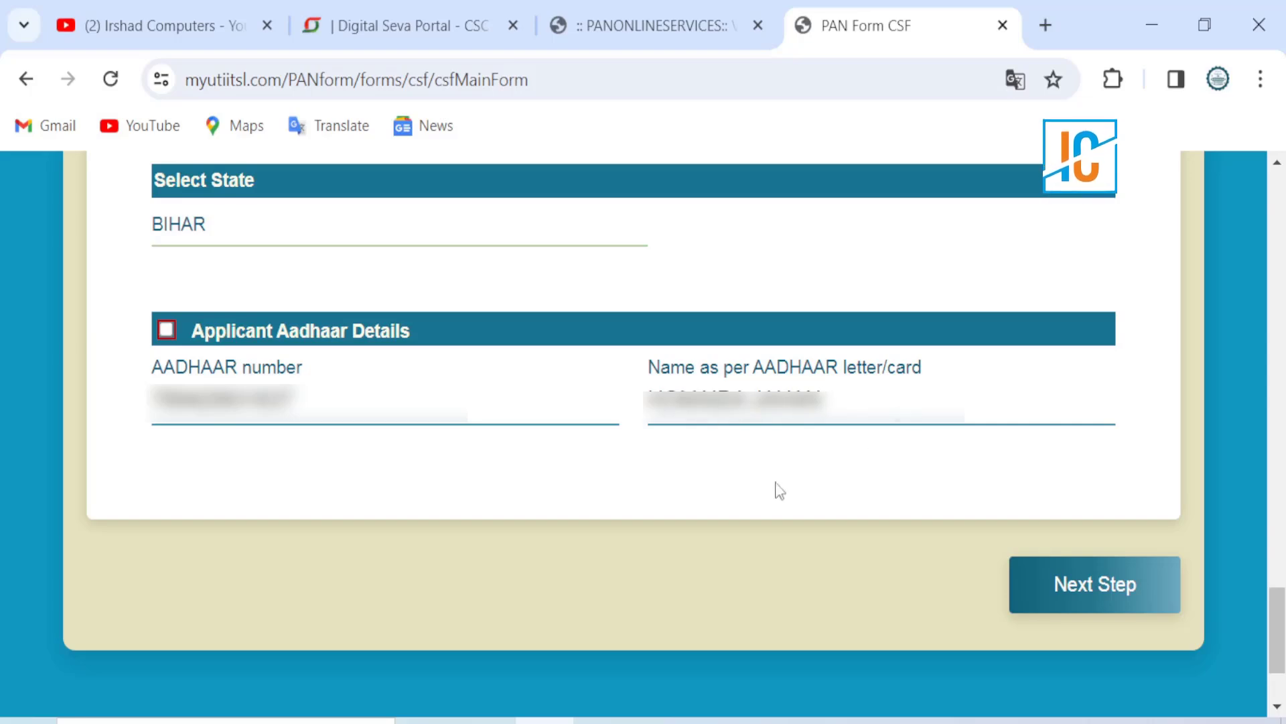
left_click(1031, 593)
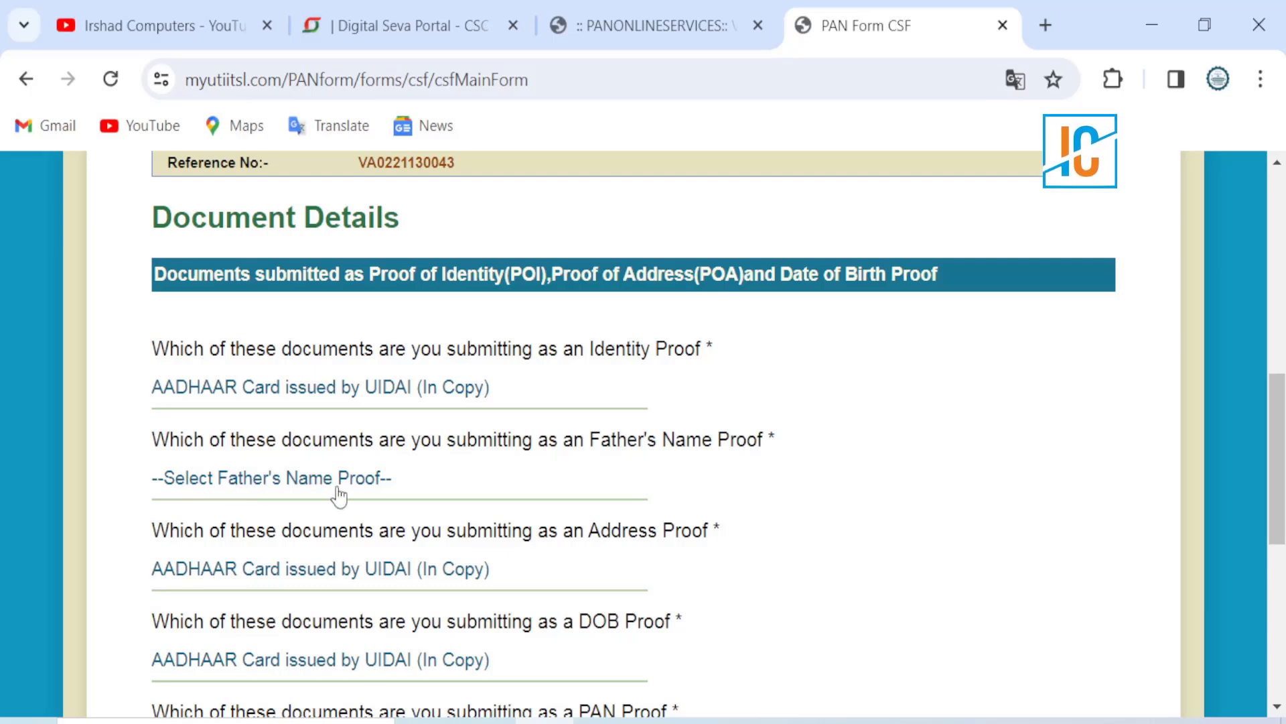
Step: Choose 'Voters ID card (In Copy)' as the father's name proof
left_click(308, 492)
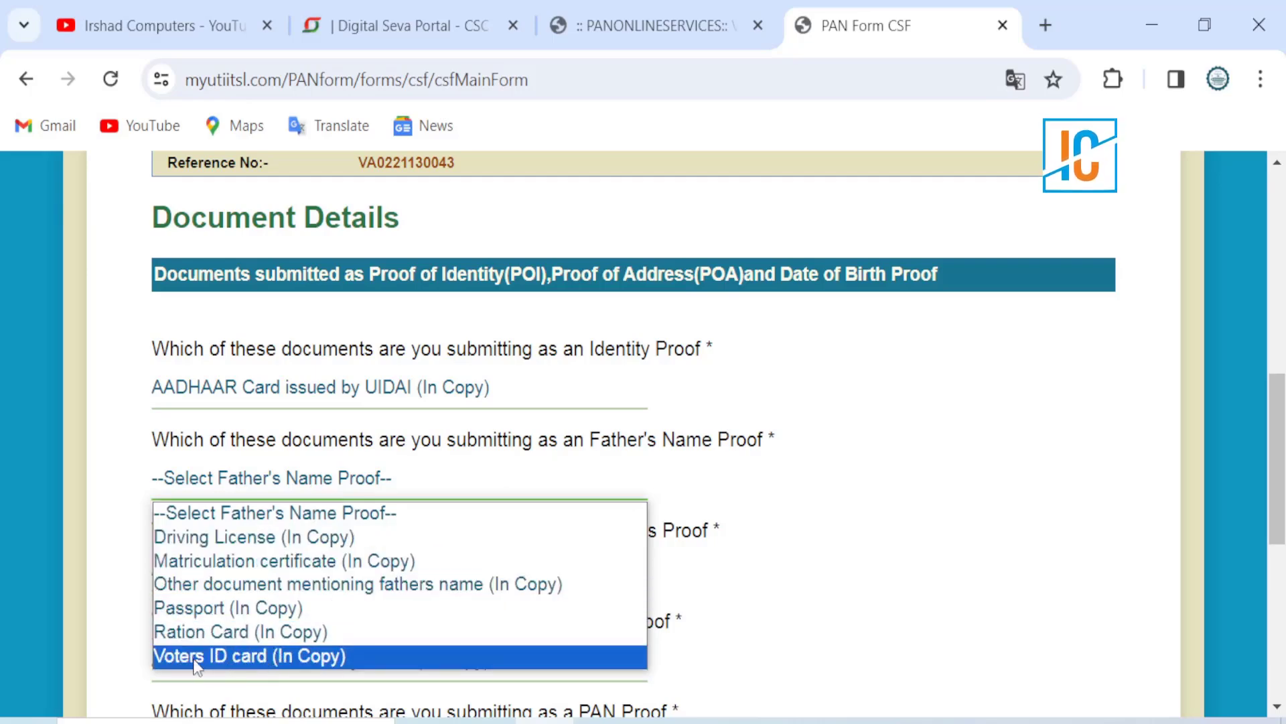
left_click(234, 656)
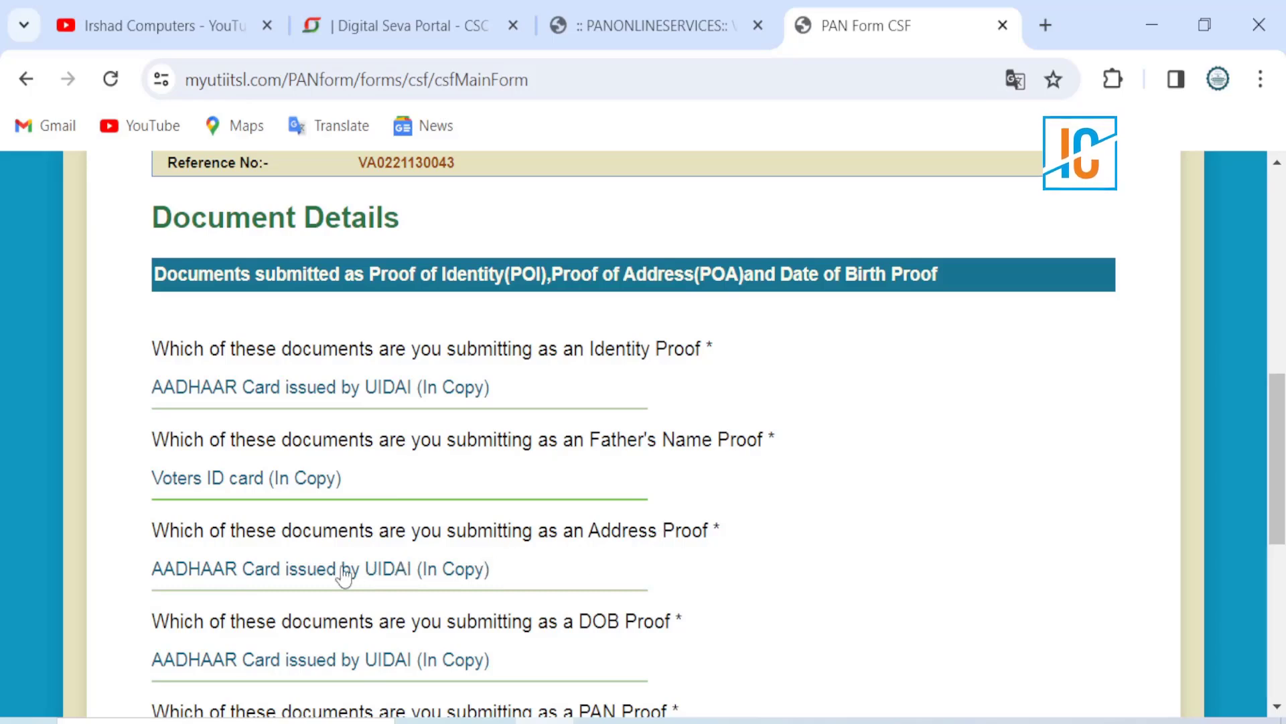
scroll(344, 575, "down", 2)
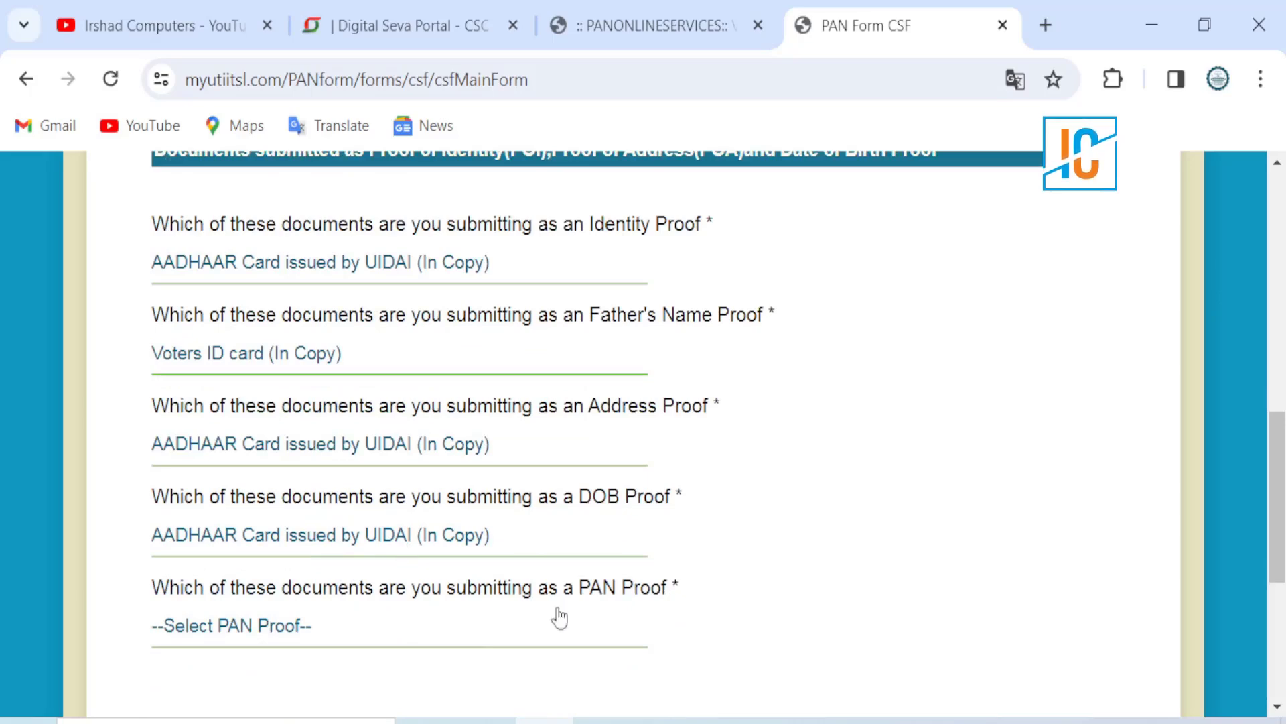
Step: Set PAN Proof to 'Copy of PAN Card' and proceed to Make Payment
left_click(164, 611)
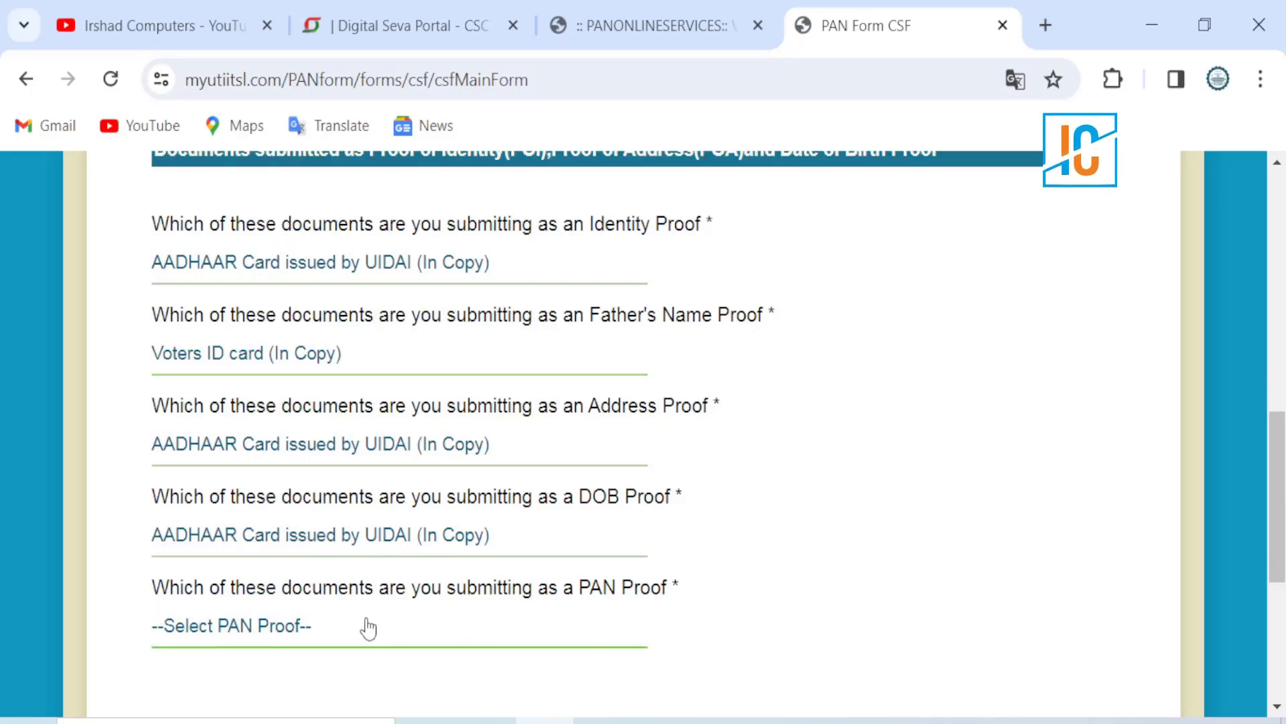
left_click(230, 630)
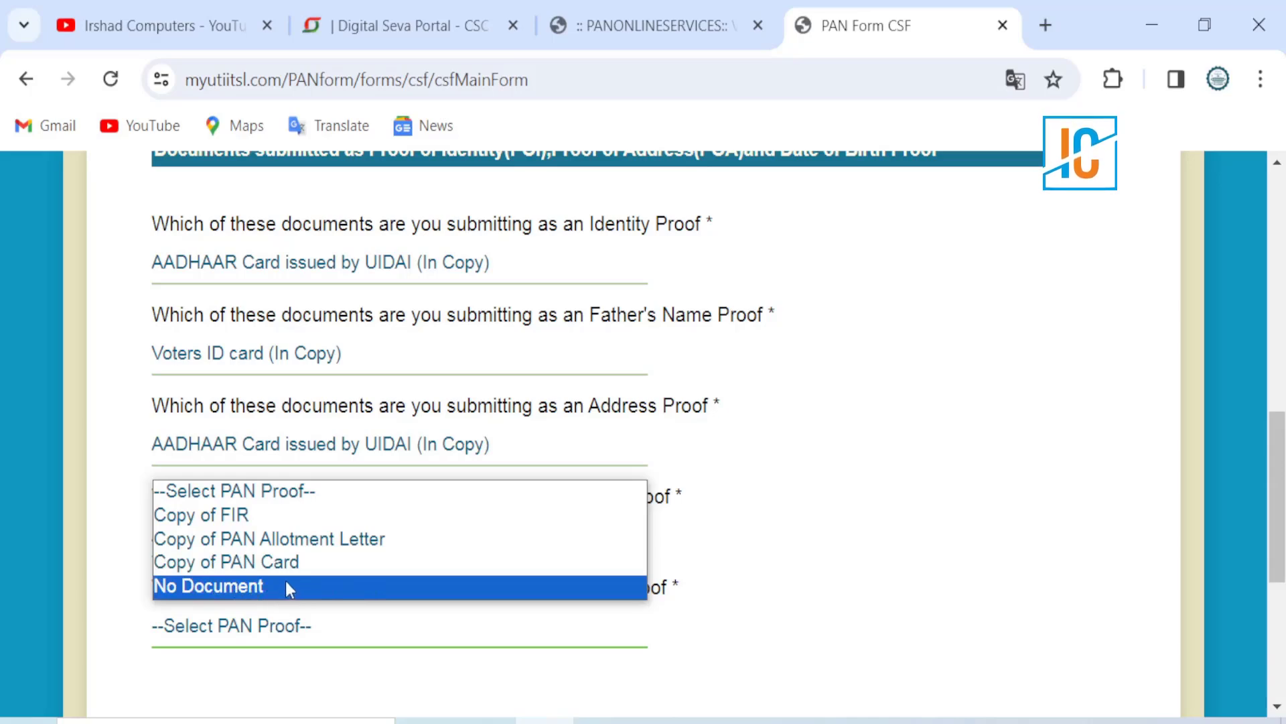
key("Up")
key("Return")
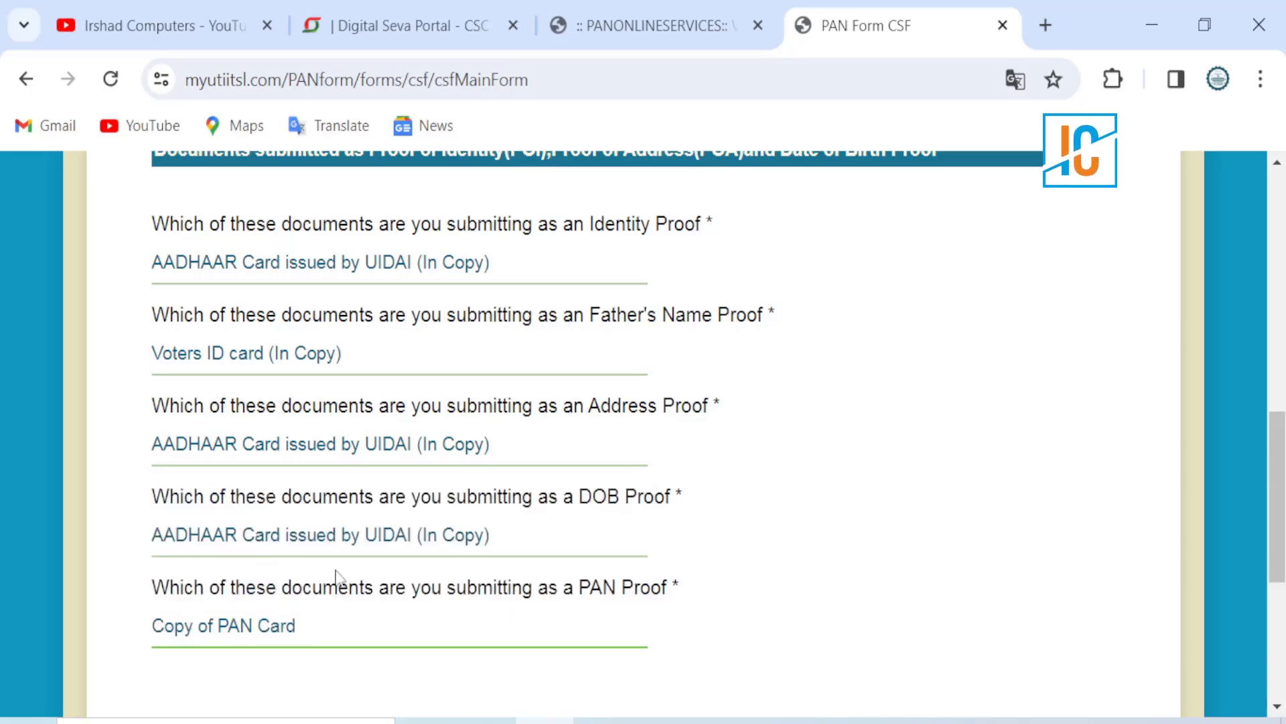
scroll(339, 576, "down", 4)
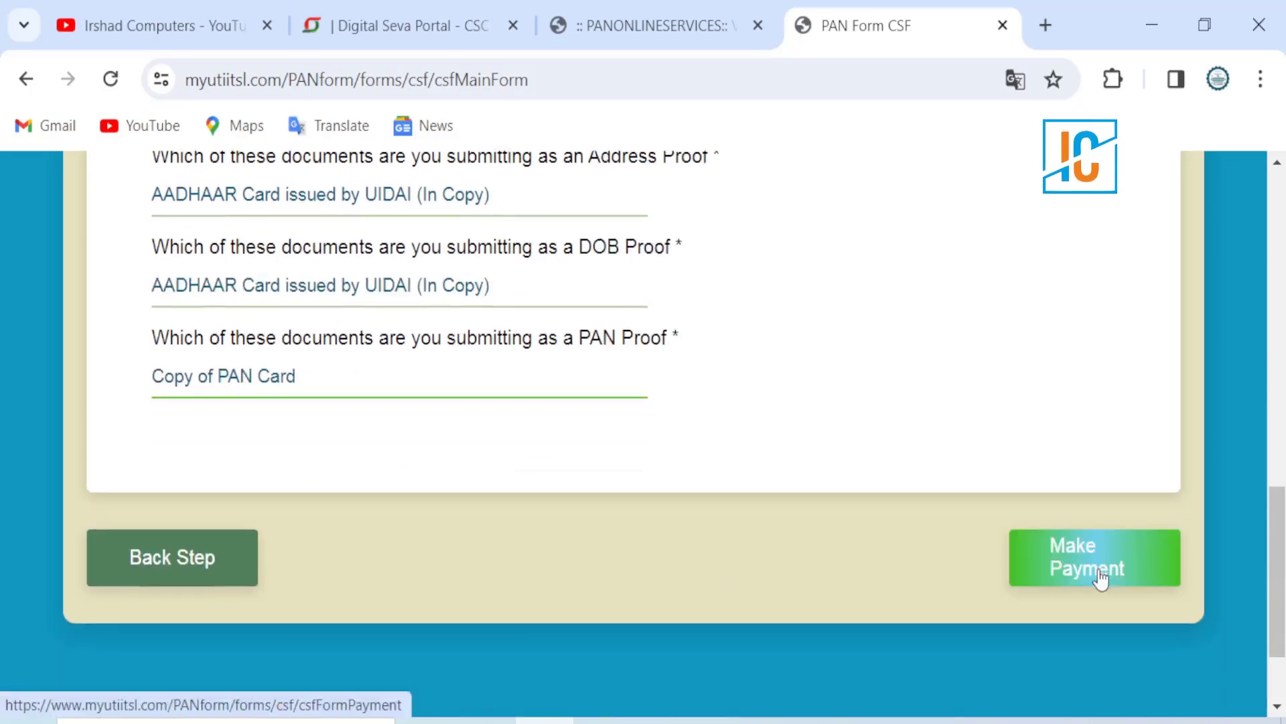
left_click(1100, 578)
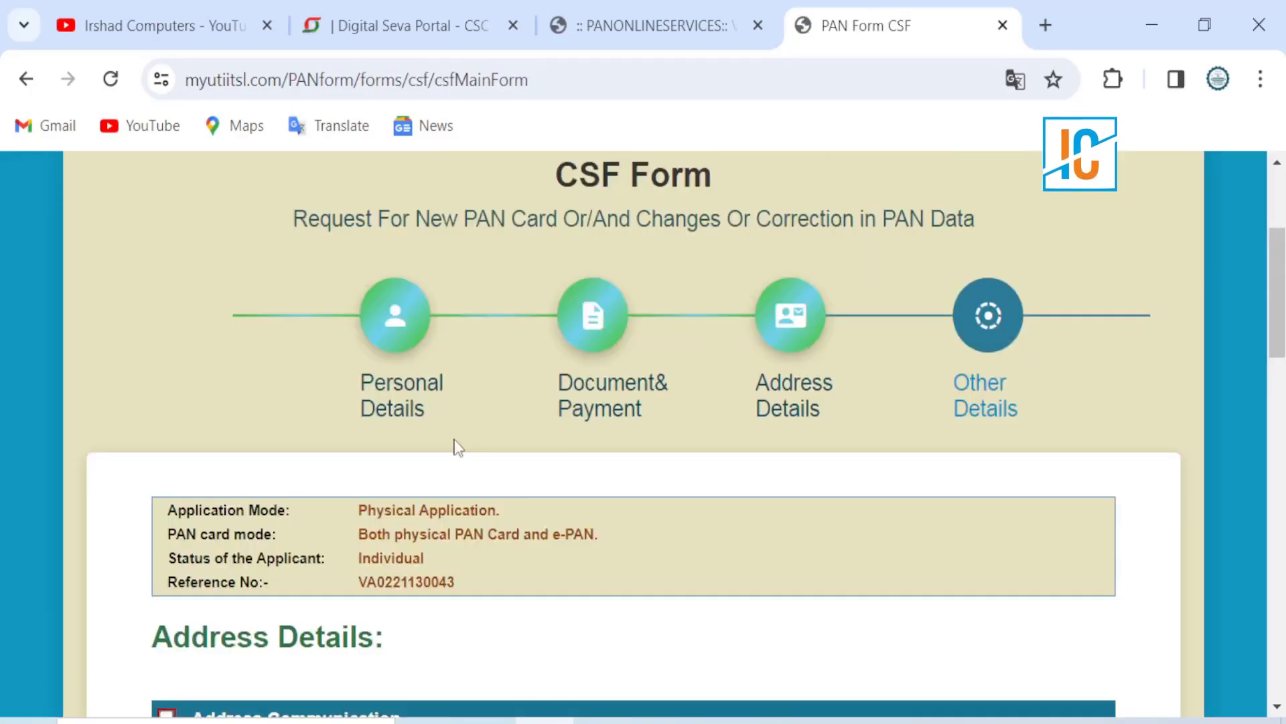
Step: Scroll down the CSF form after returning from the CSC wallet payment
scroll(453, 446, "down", 2)
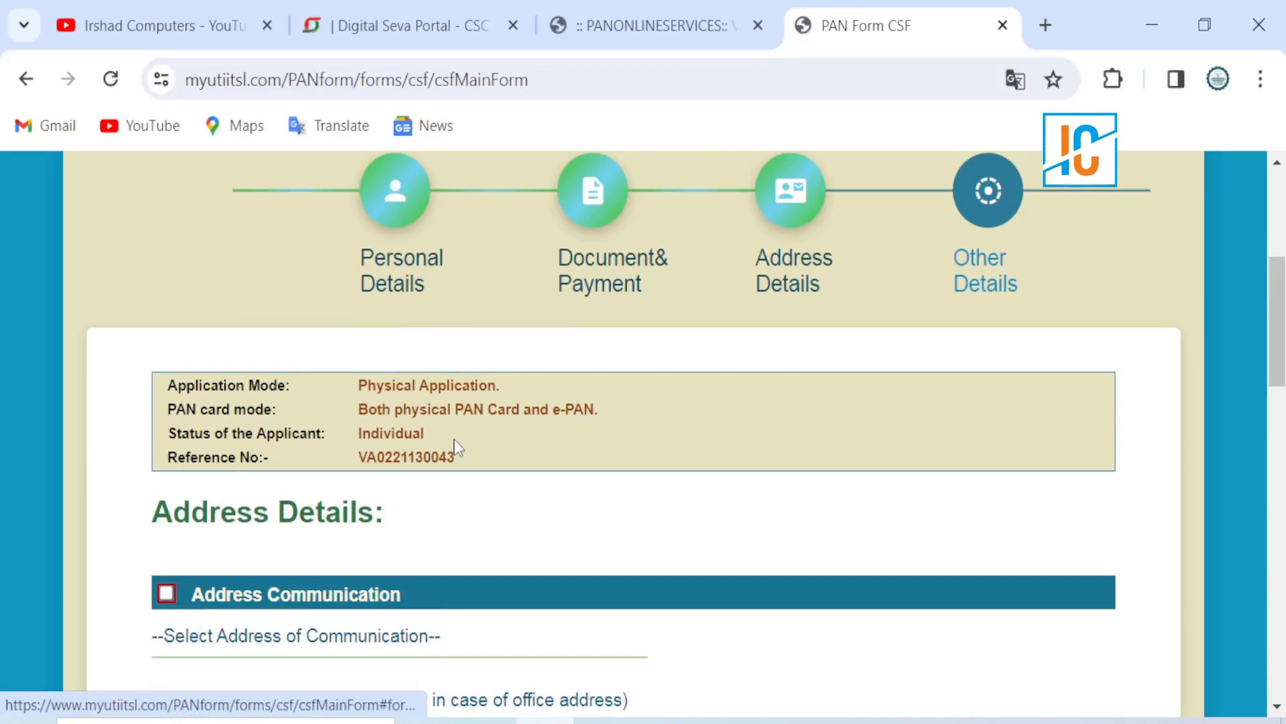
Step: Set the Address of Communication to RESIDENCE and move on to Contact Details
scroll(454, 447, "down", 2)
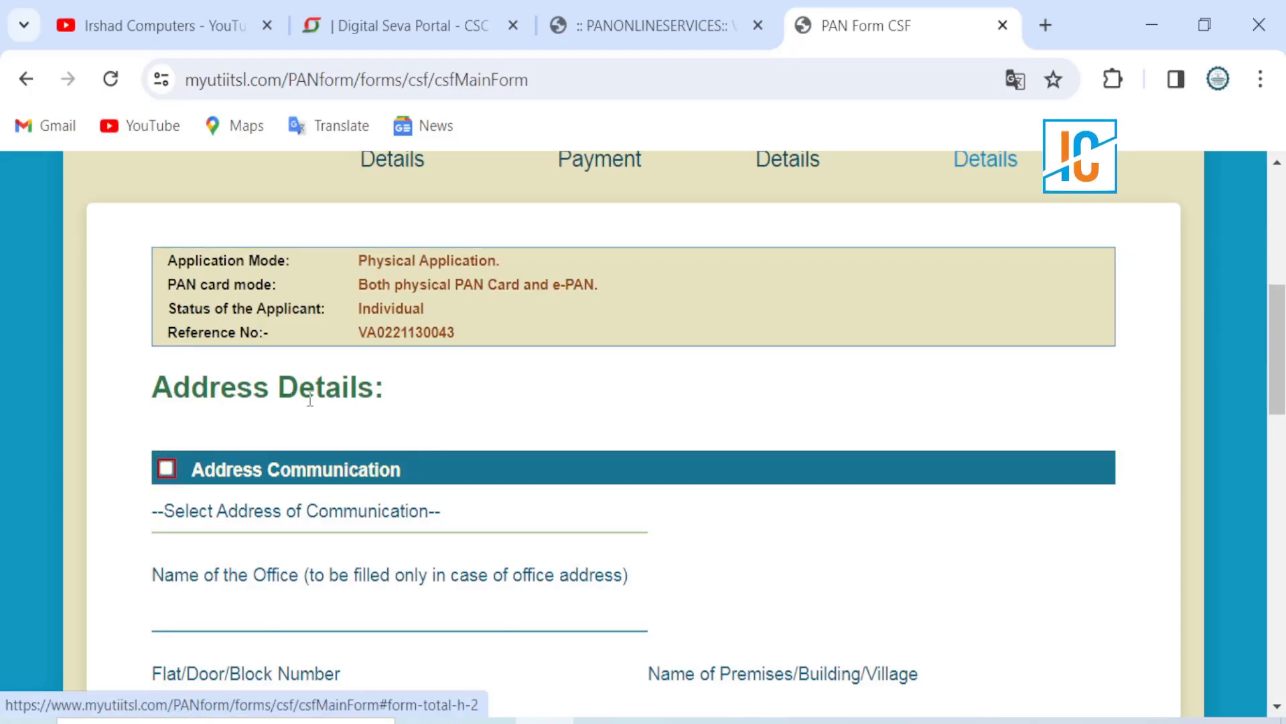
scroll(310, 401, "down", 2)
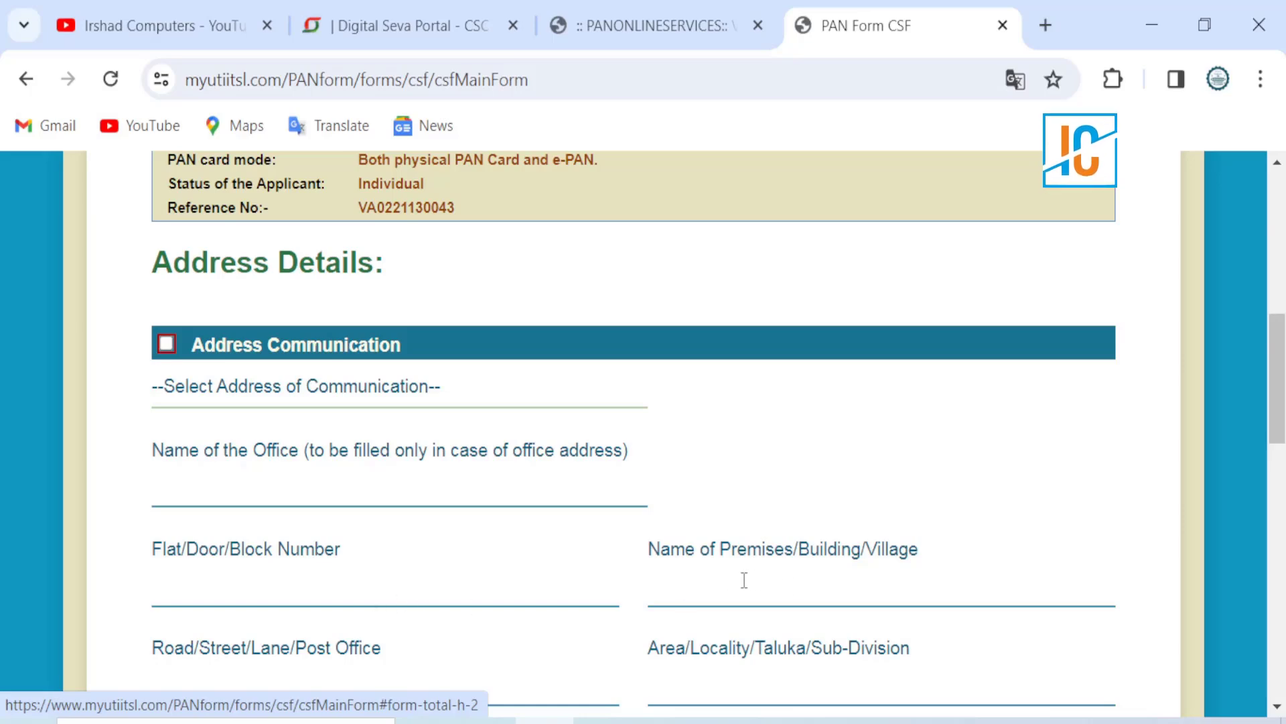
scroll(749, 593, "down", 3)
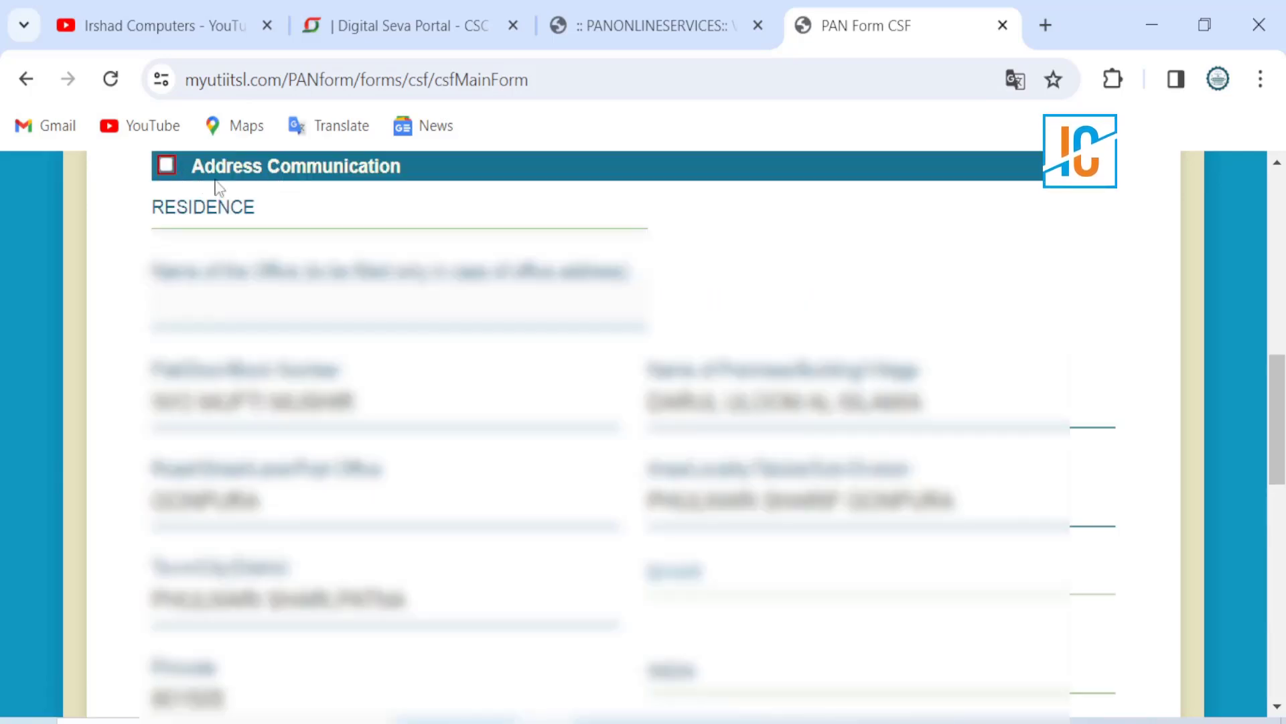
left_click(214, 226)
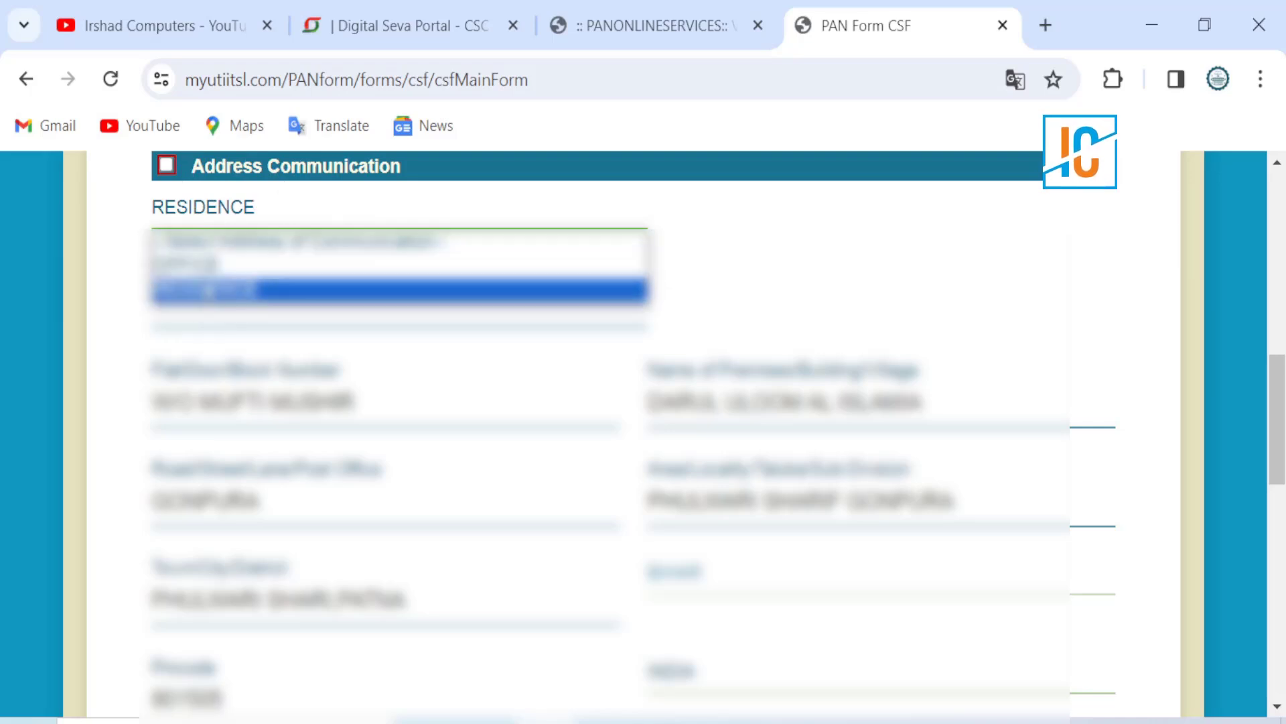
left_click(234, 292)
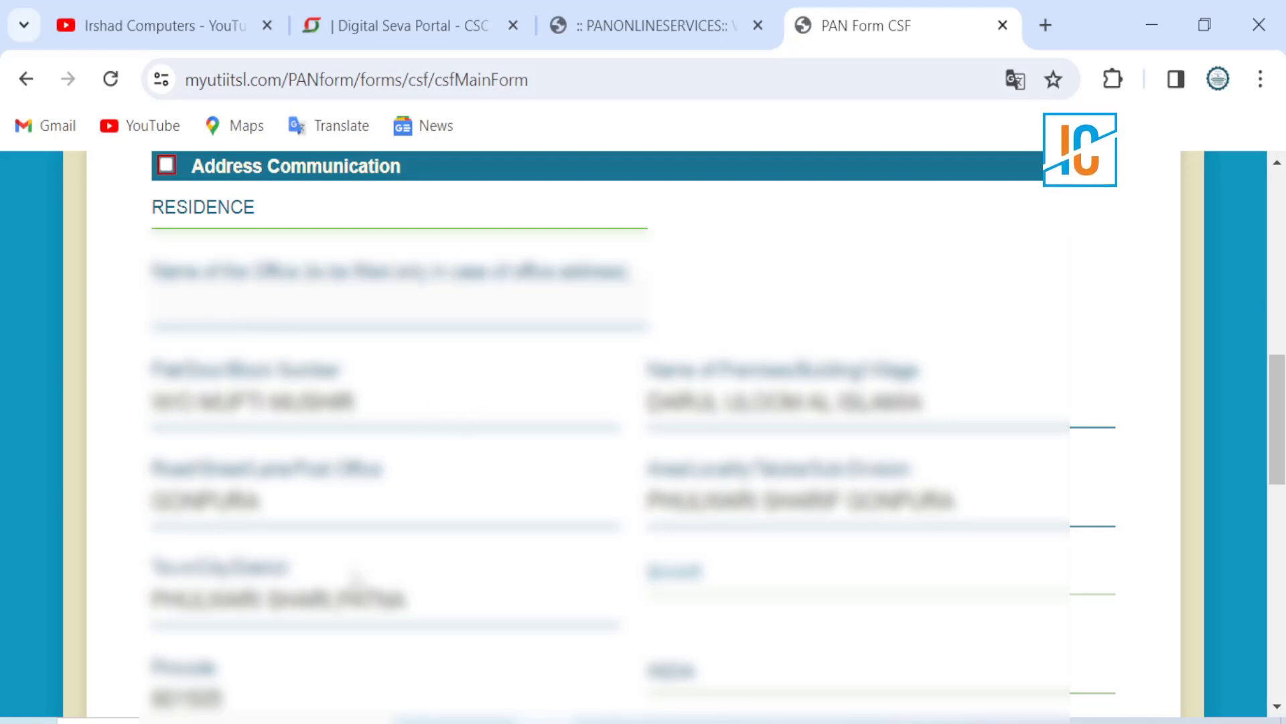
scroll(357, 577, "down", 8)
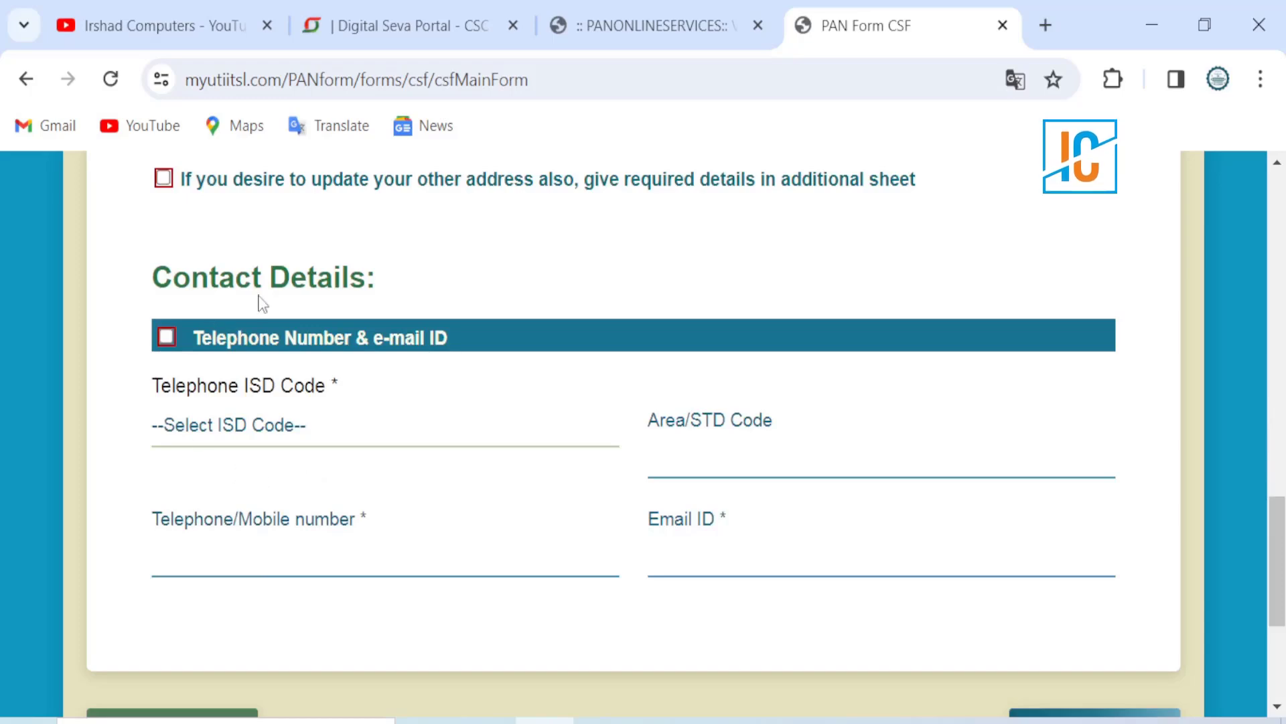
Step: Tick Telephone Number & e-mail ID for correction and pick INDIA as the ISD code
scroll(342, 288, "down", 2)
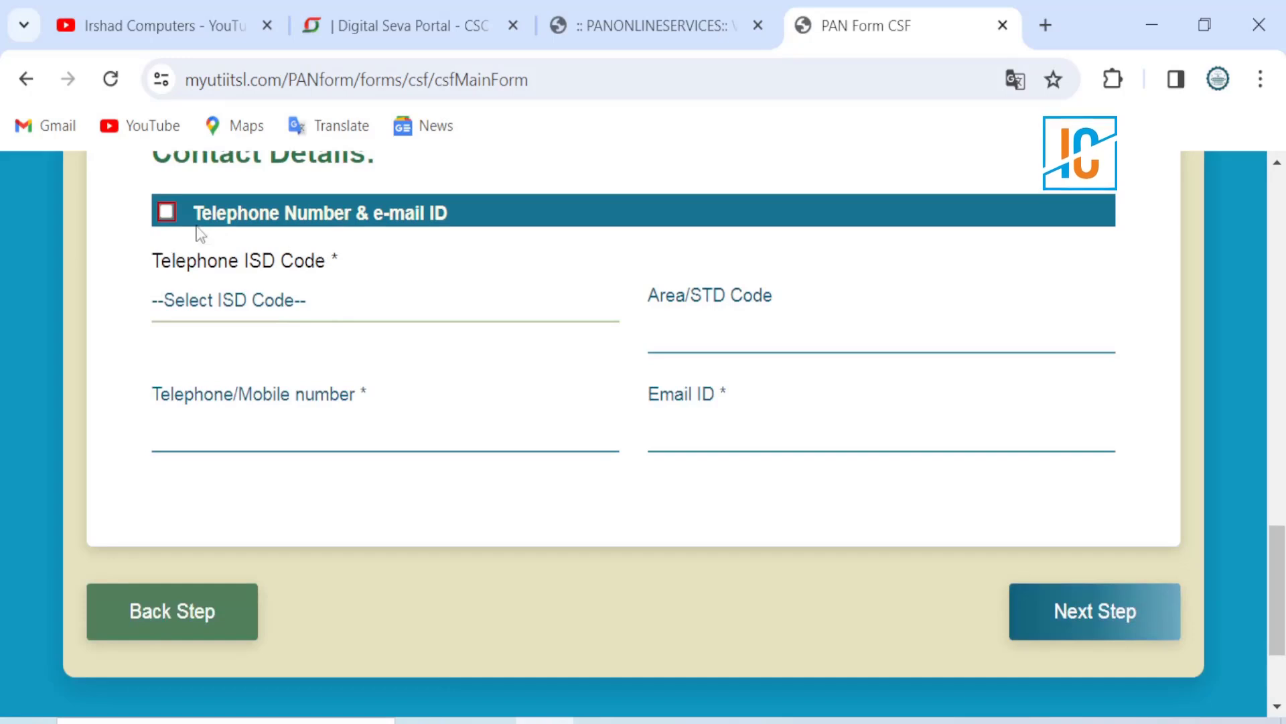
left_click(167, 212)
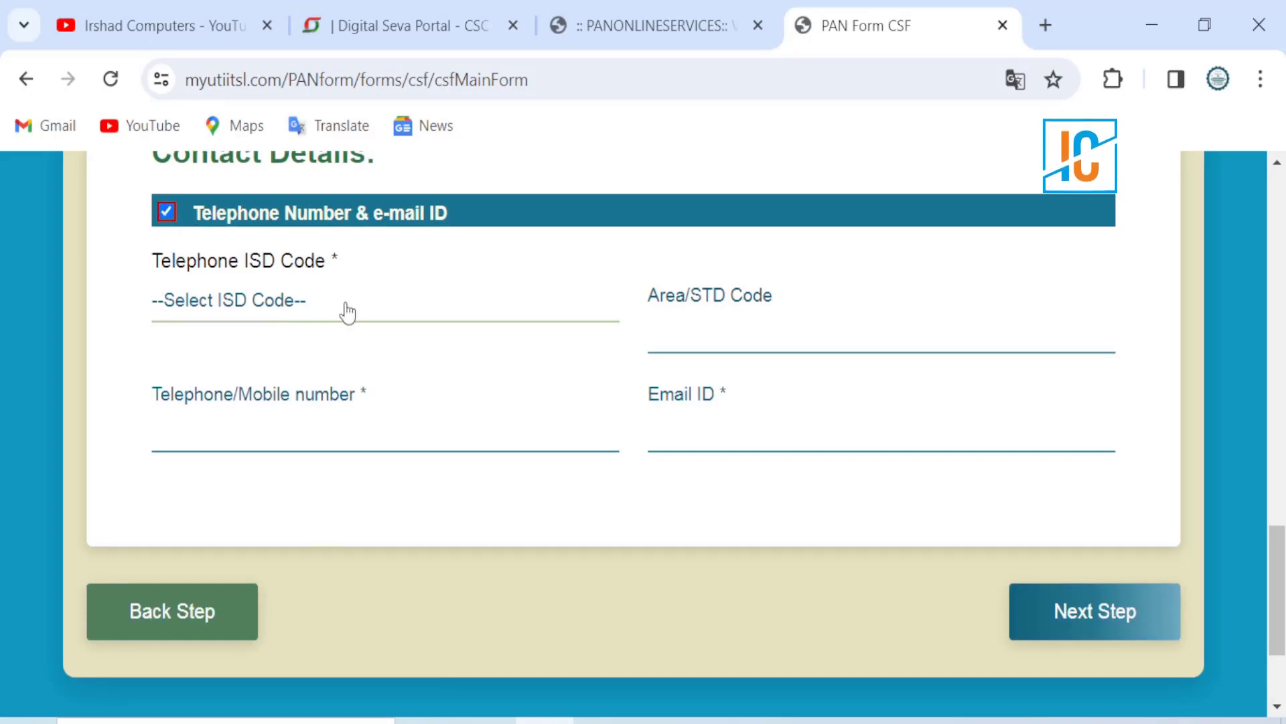
left_click(346, 310)
left_click(347, 311)
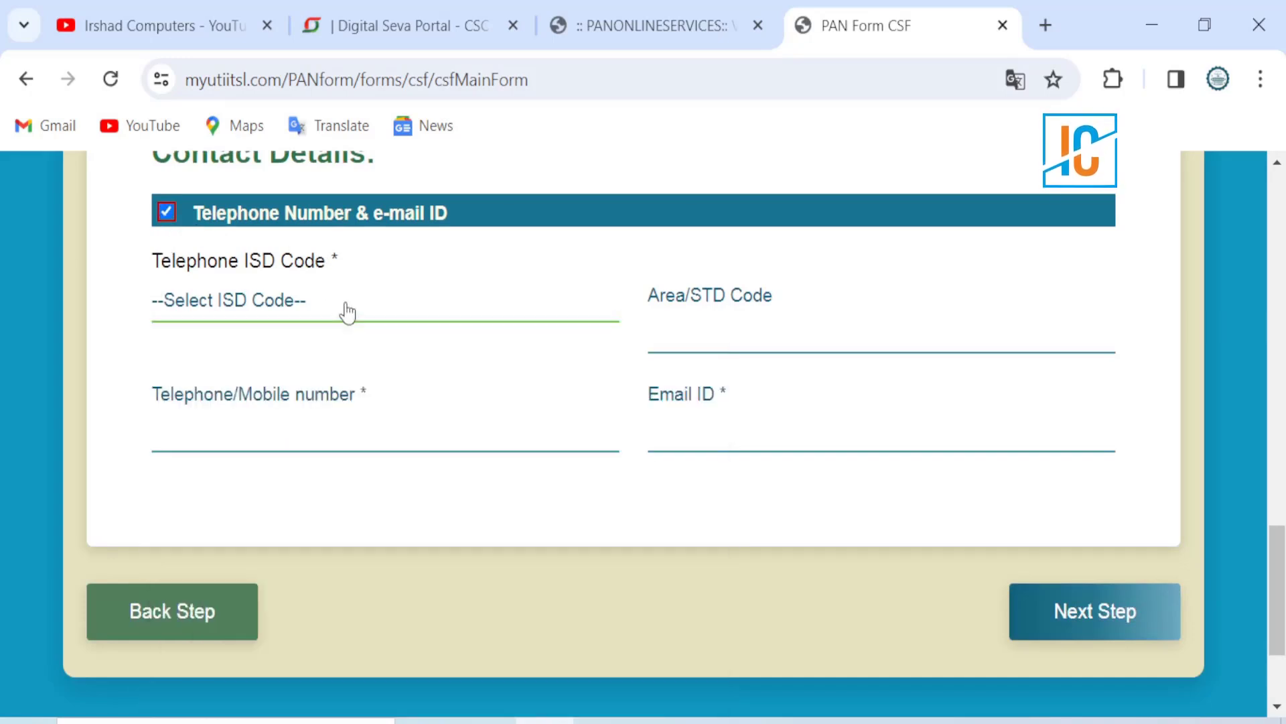
left_click(347, 311)
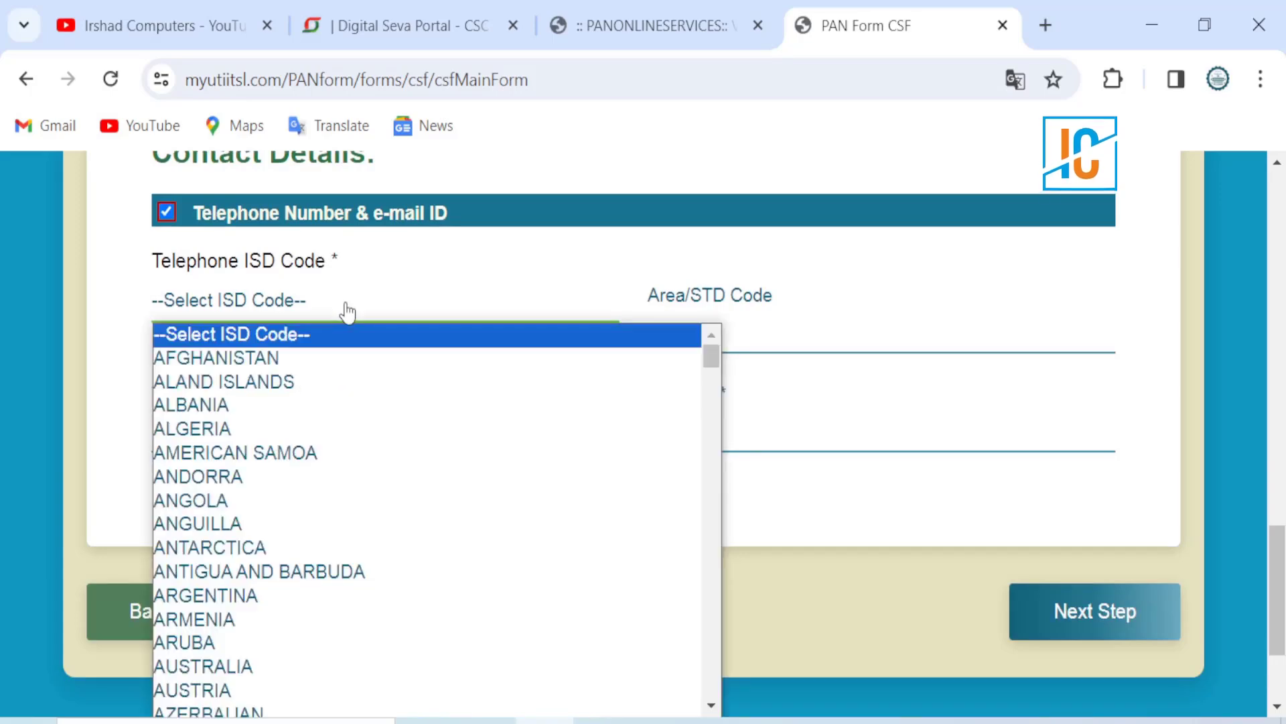
scroll(221, 585, "down", 20)
scroll(218, 580, "down", 8)
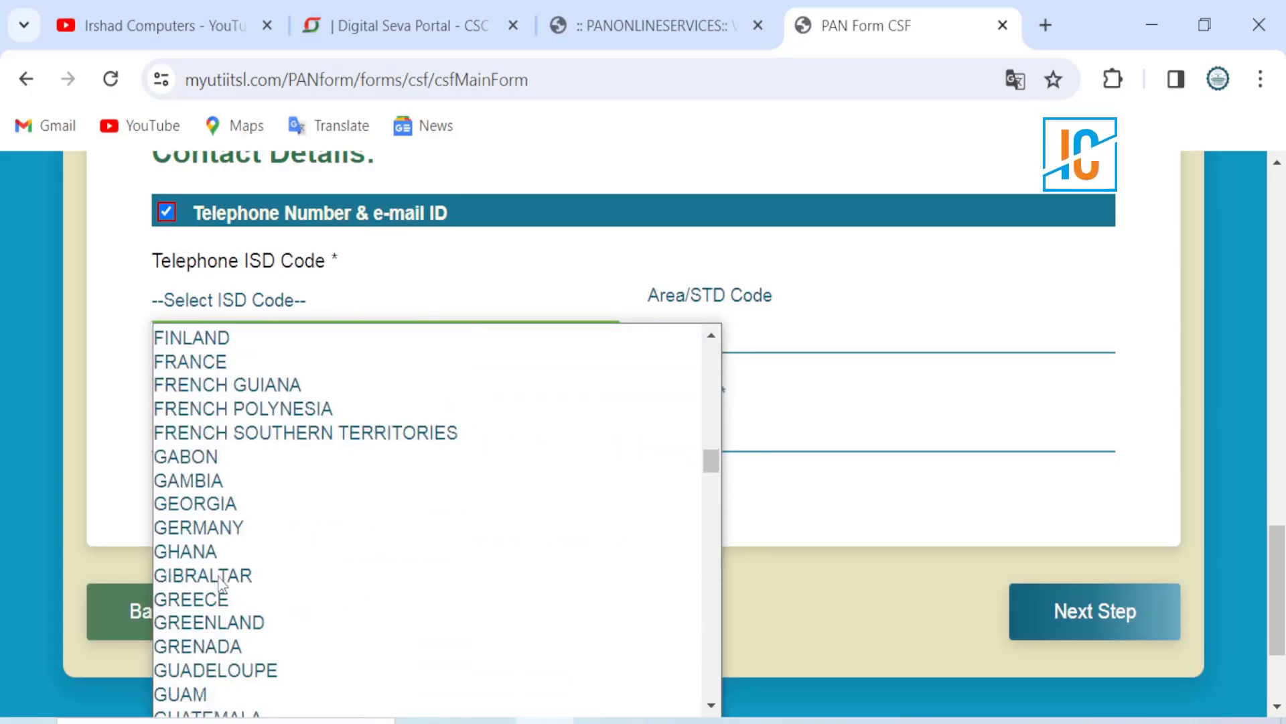
left_click(183, 536)
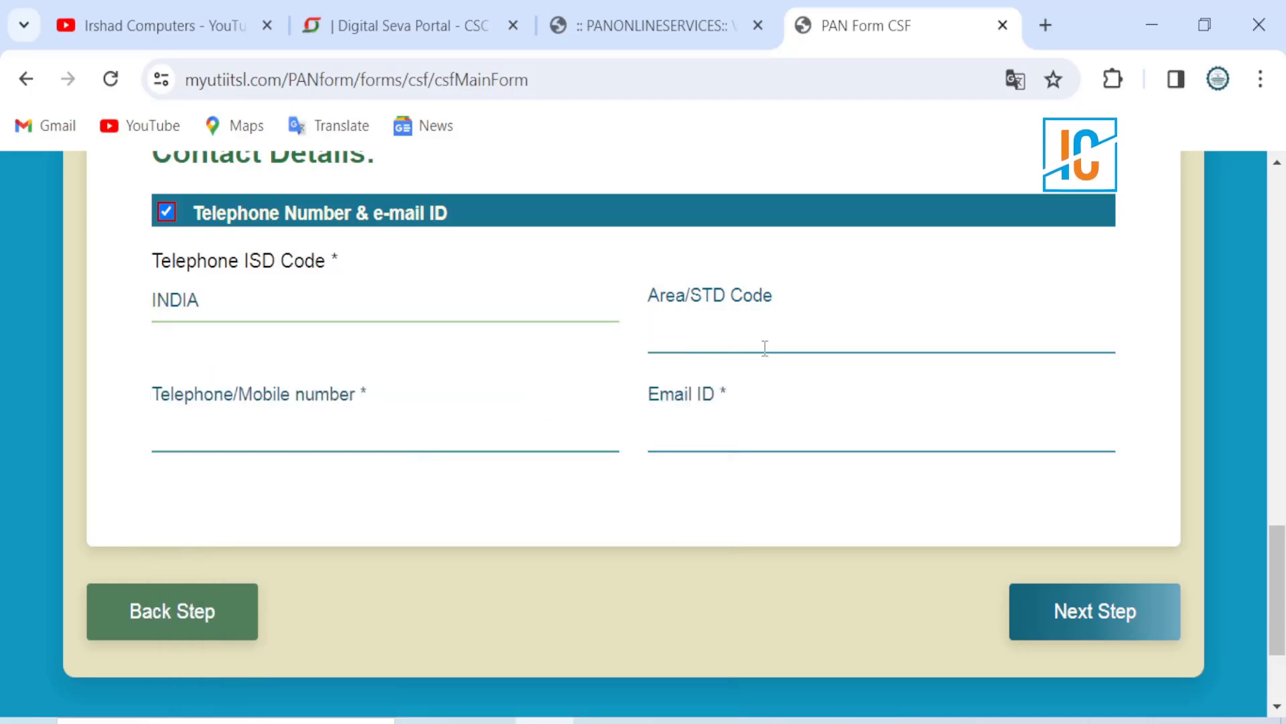
Step: Enter area code 91, the mobile number and e-mail ID, then go to the next step
type("91")
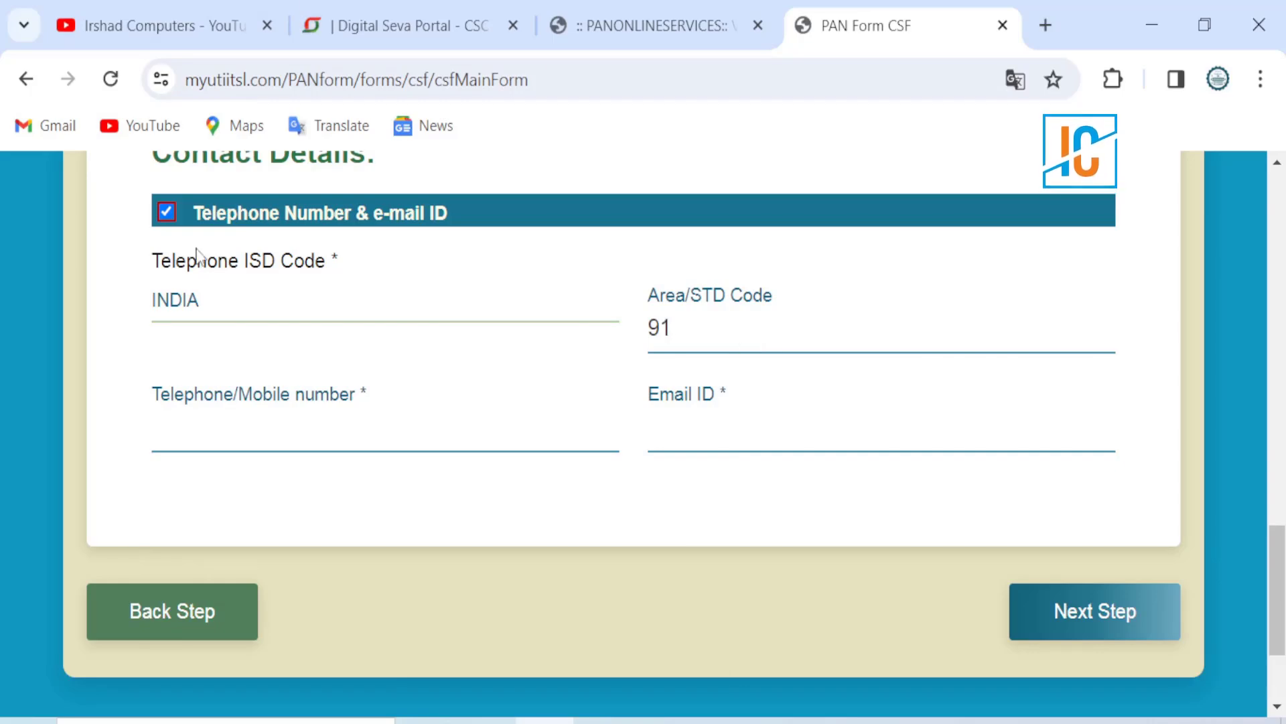
left_click(294, 431)
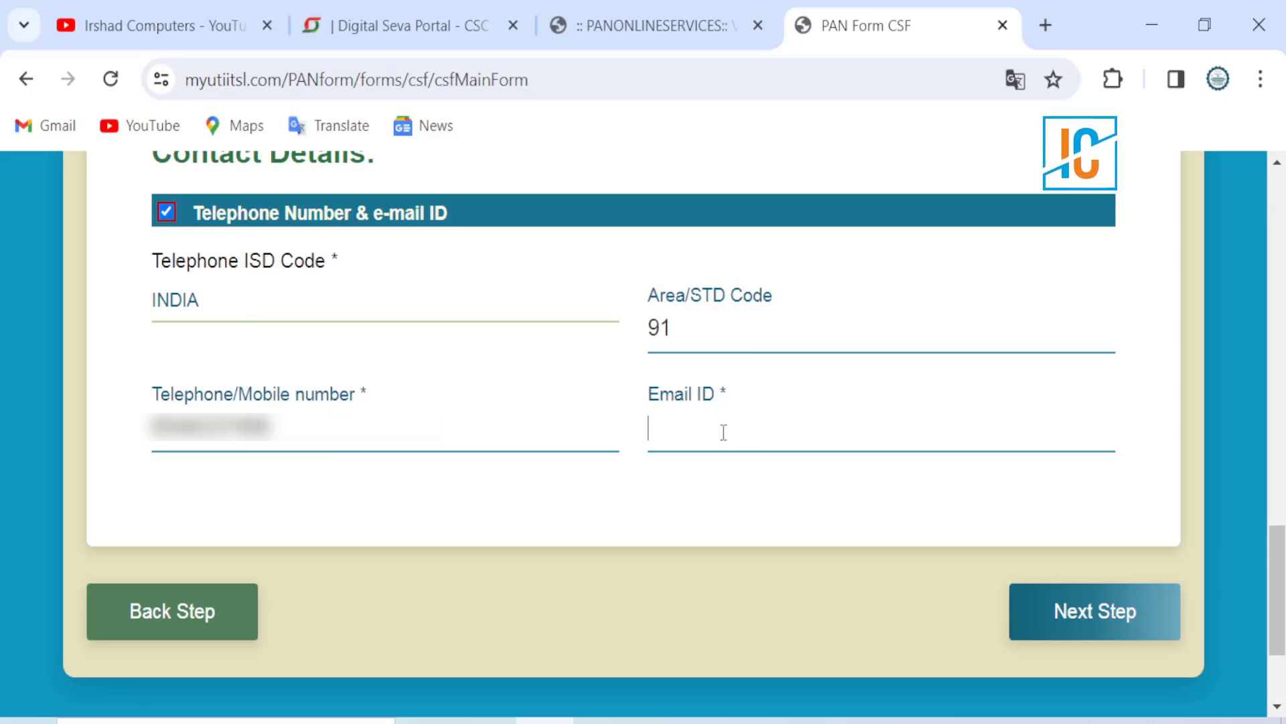
key("ctrl+v")
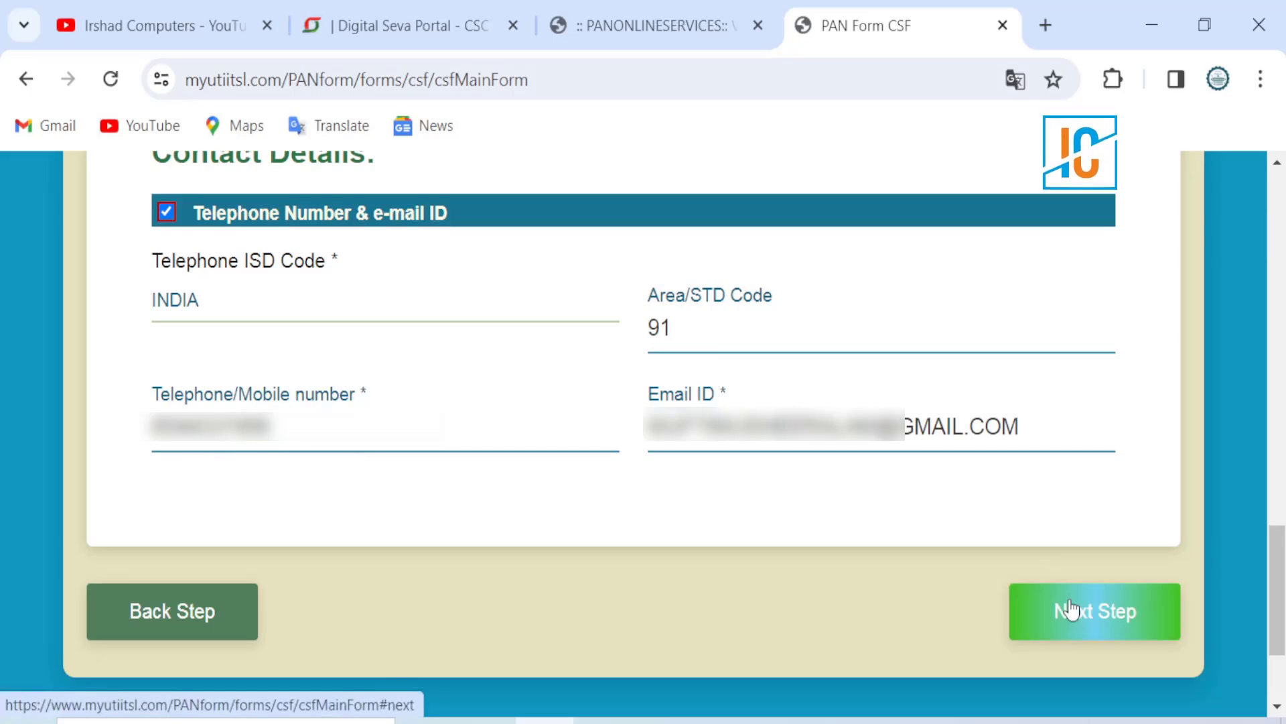
left_click(1070, 609)
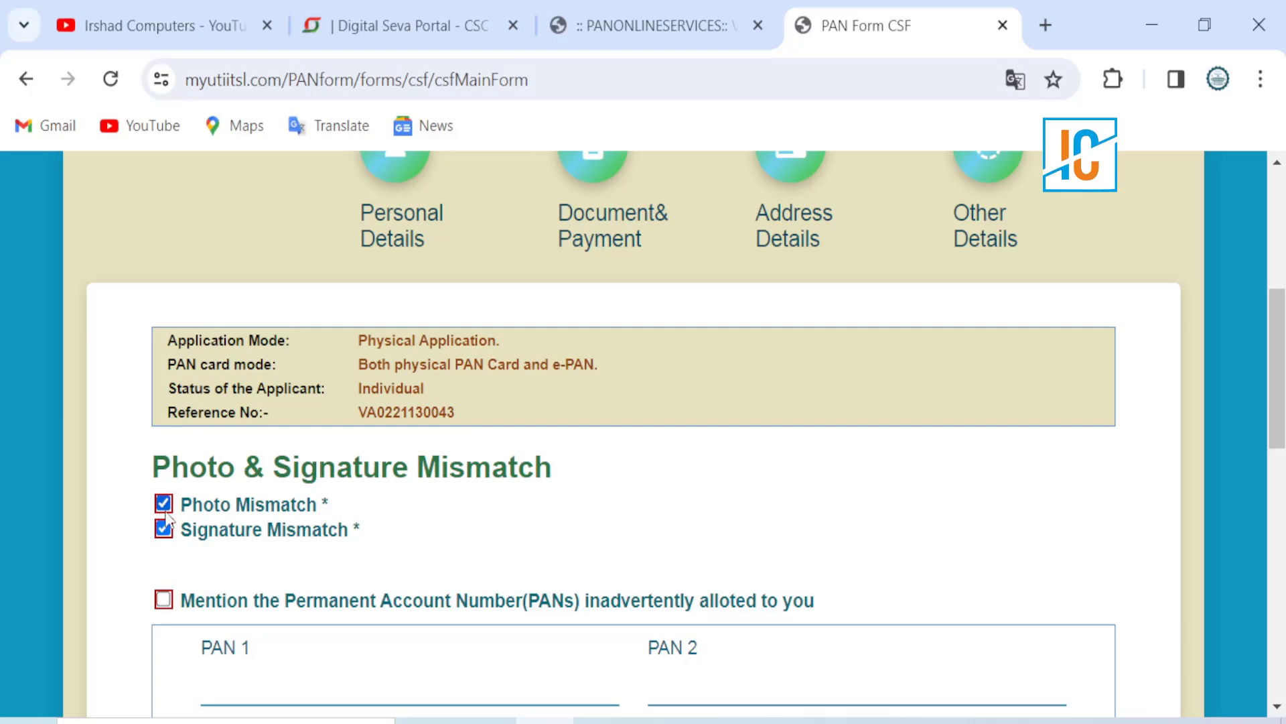
Step: Scroll past Photo and Signature Mismatch to the Verification section, with capacity HIMSELF/HERSELF and date 17/12/2023
scroll(340, 542, "down", 1)
scroll(341, 548, "down", 3)
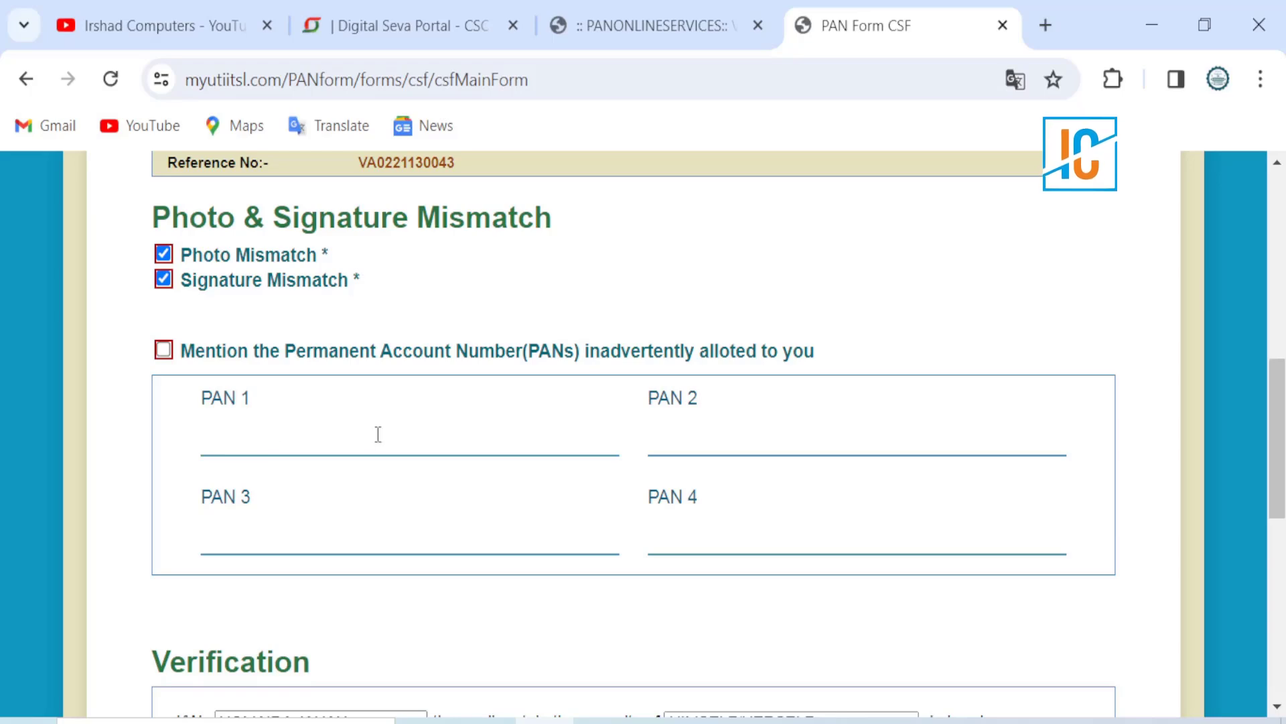
scroll(375, 477, "down", 5)
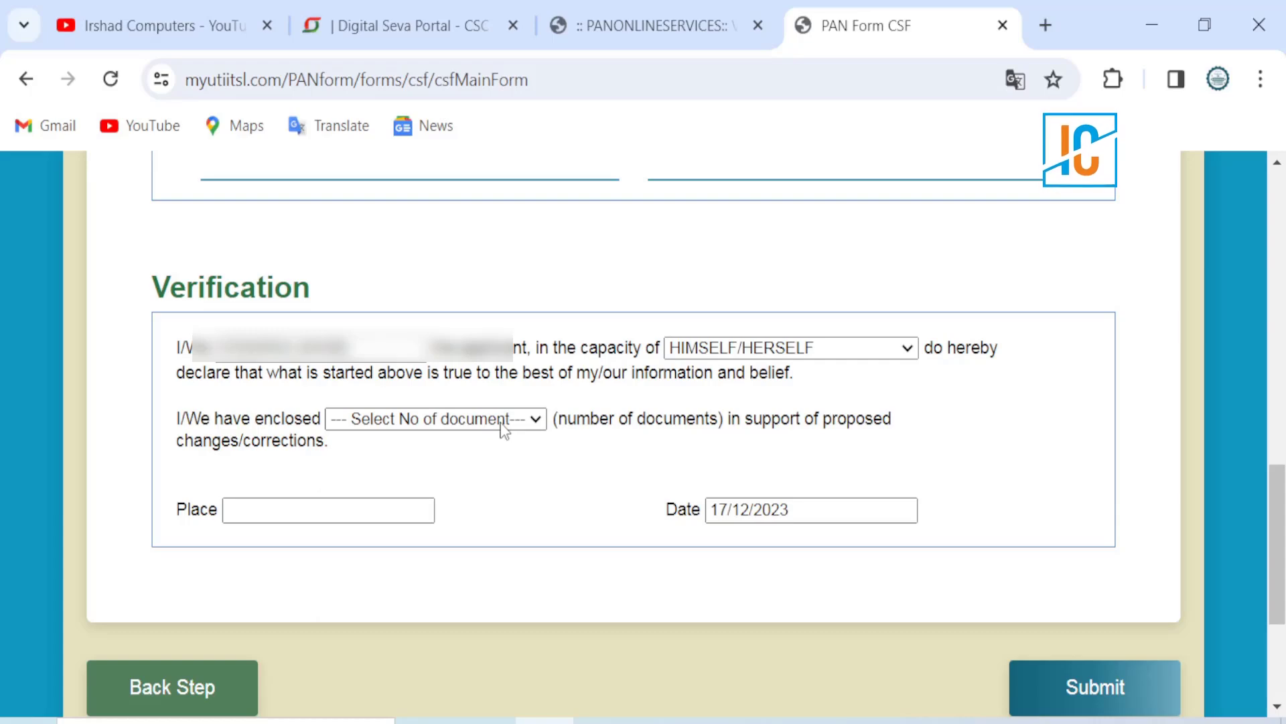
Step: Declare 2 enclosed documents, enter the place of declaration, and submit the form
left_click(504, 423)
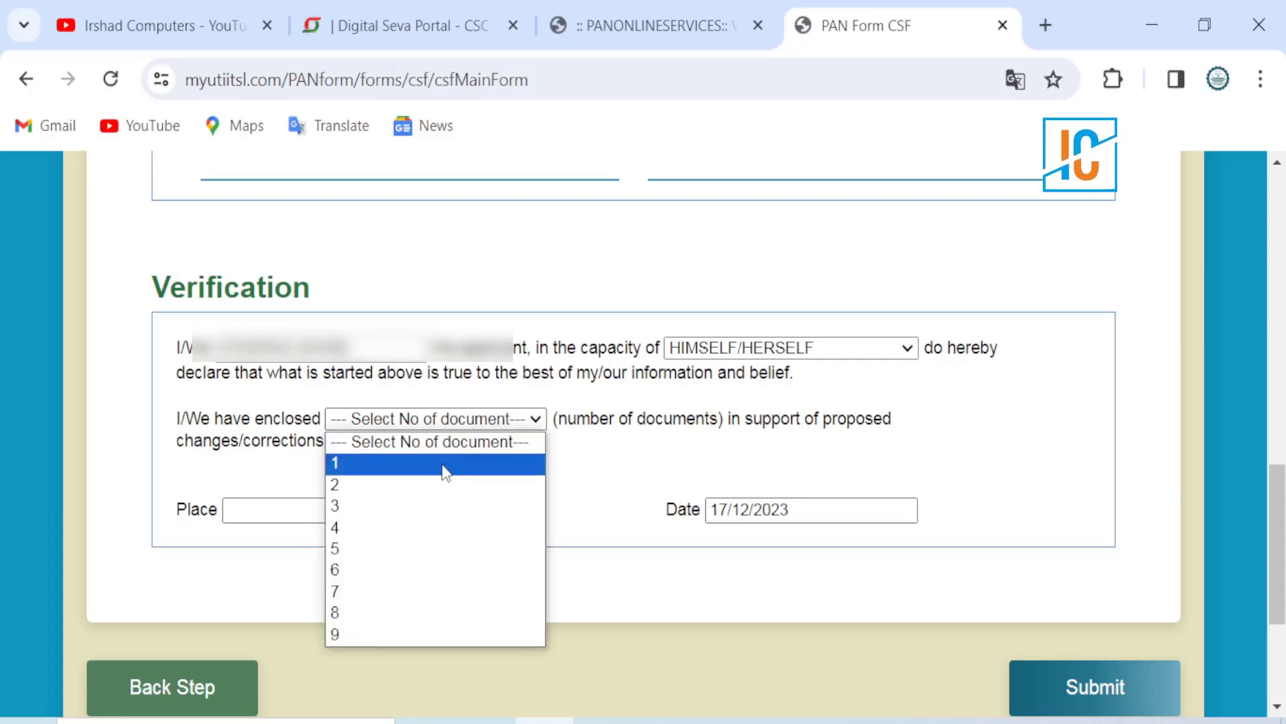
left_click(418, 485)
left_click(343, 513)
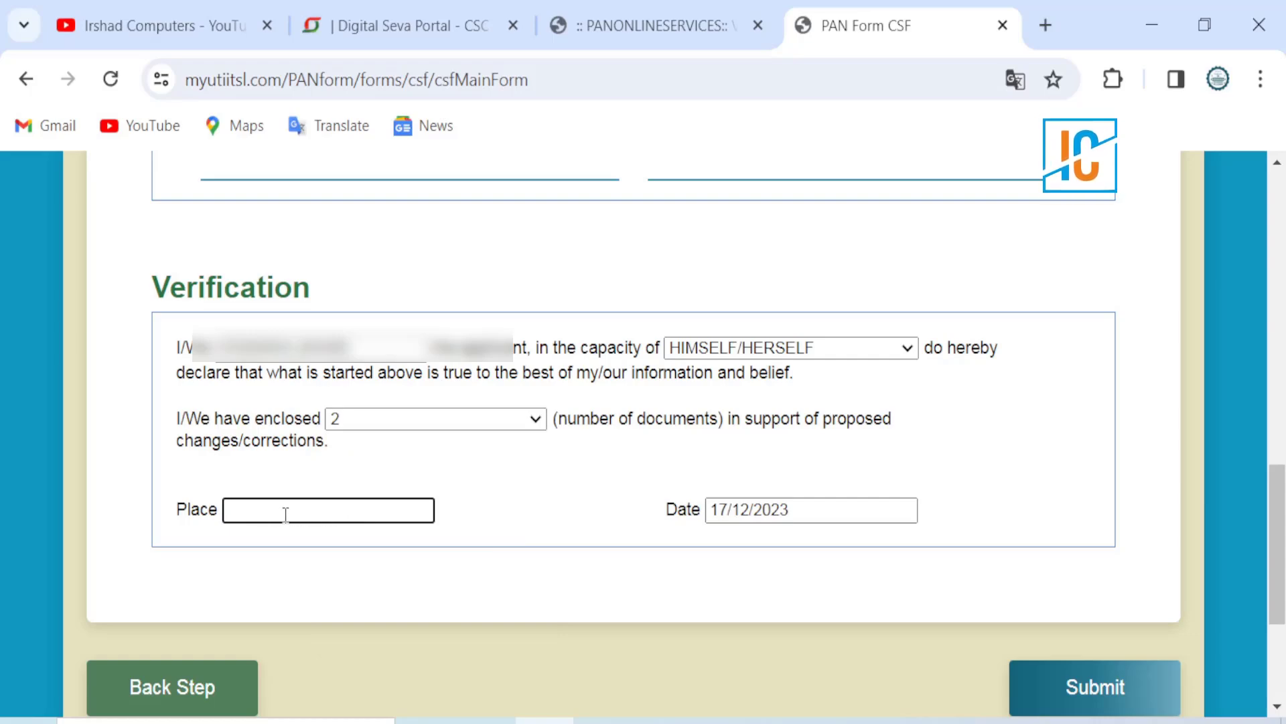
type("DINBANDHI")
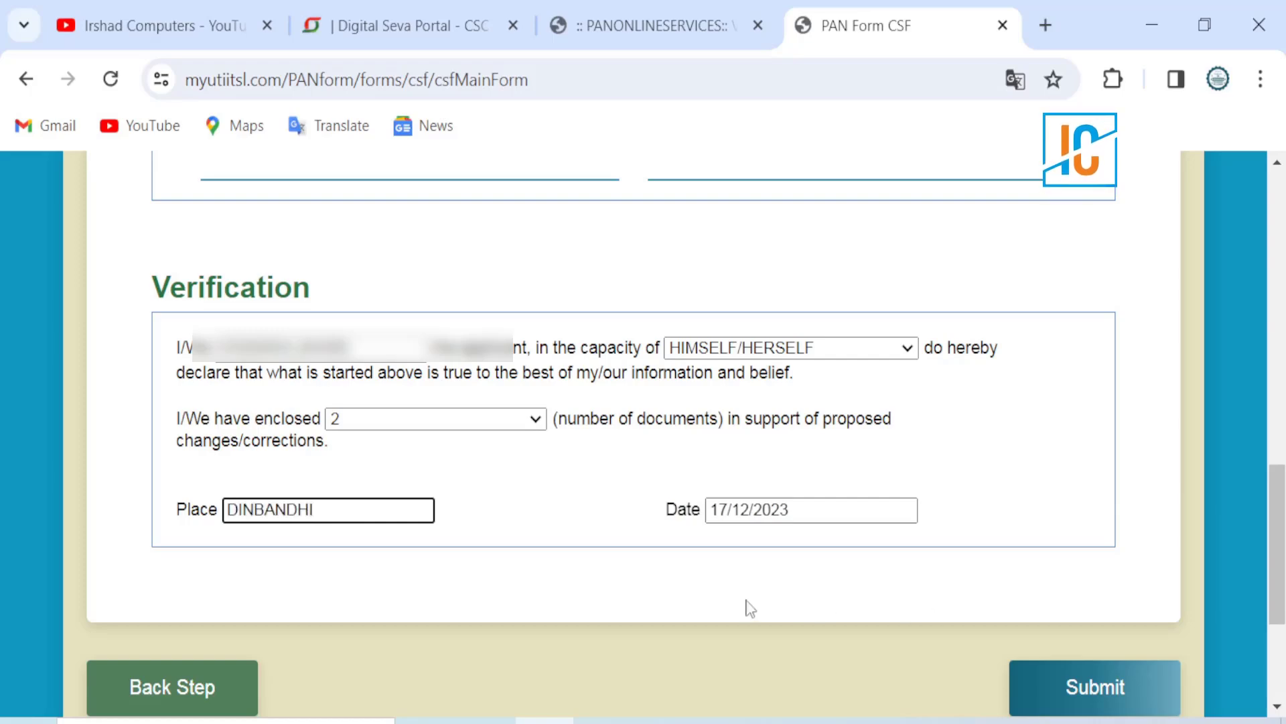
left_click(1110, 687)
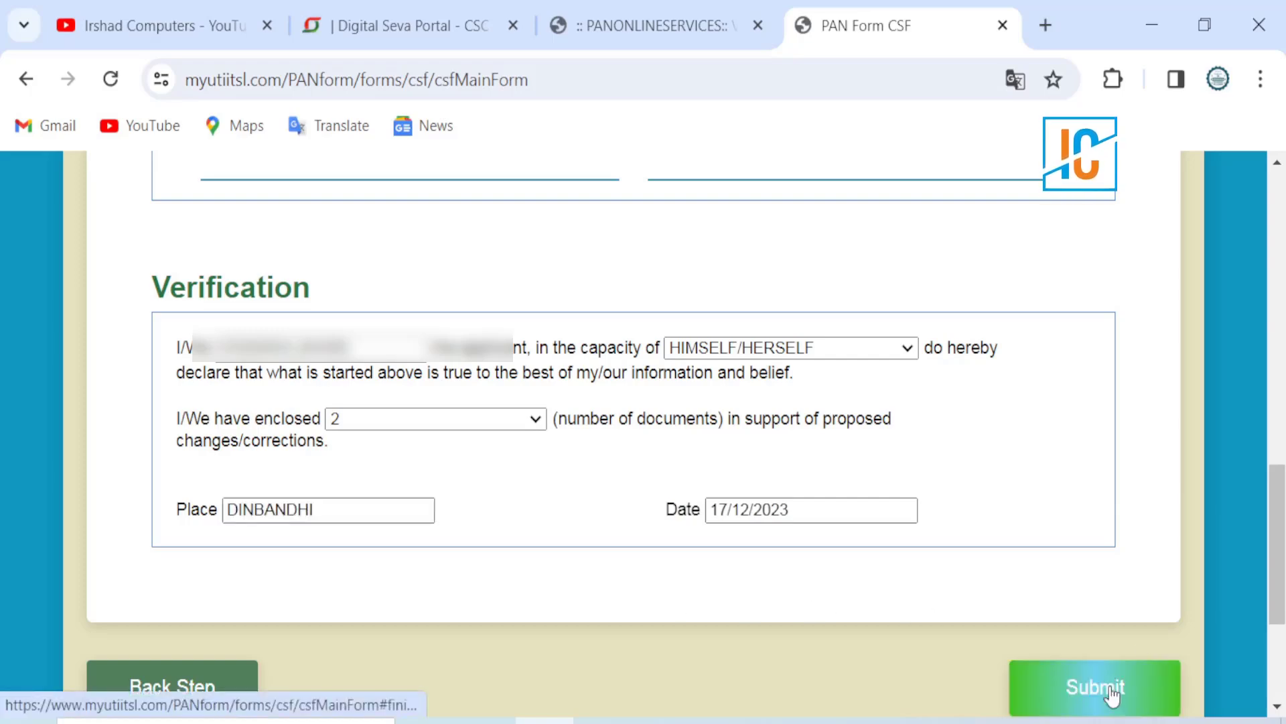
Step: Scroll through the generated acknowledgement receipt on the redirectSuccess page
scroll(544, 343, "up", 3)
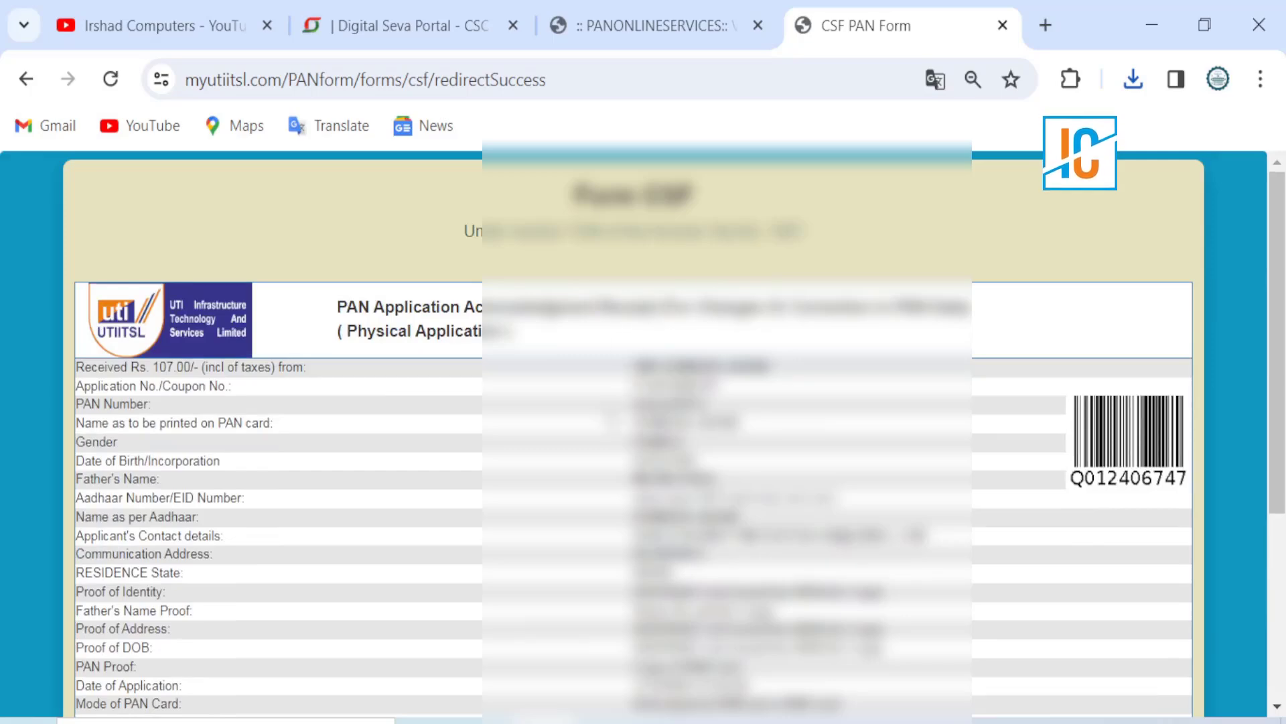
scroll(644, 435, "down", 5)
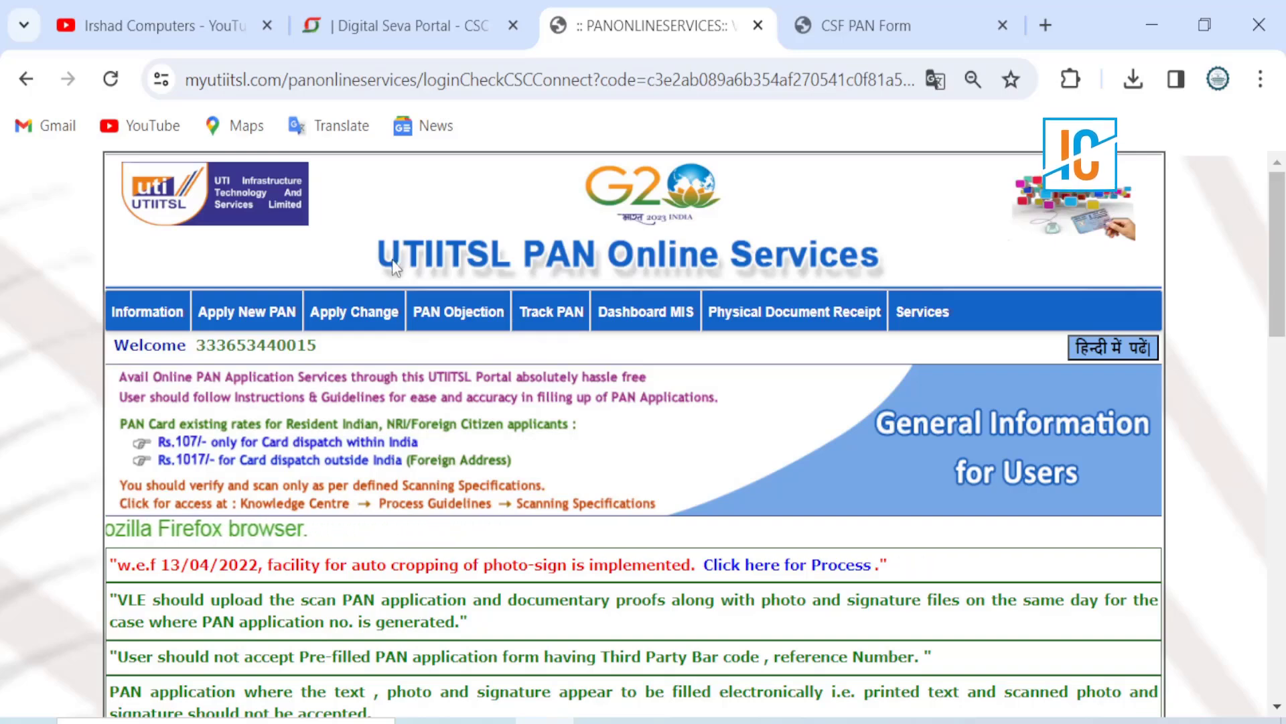
Step: Open Upload Document under Apply Change > Documents
mouse_move(355, 322)
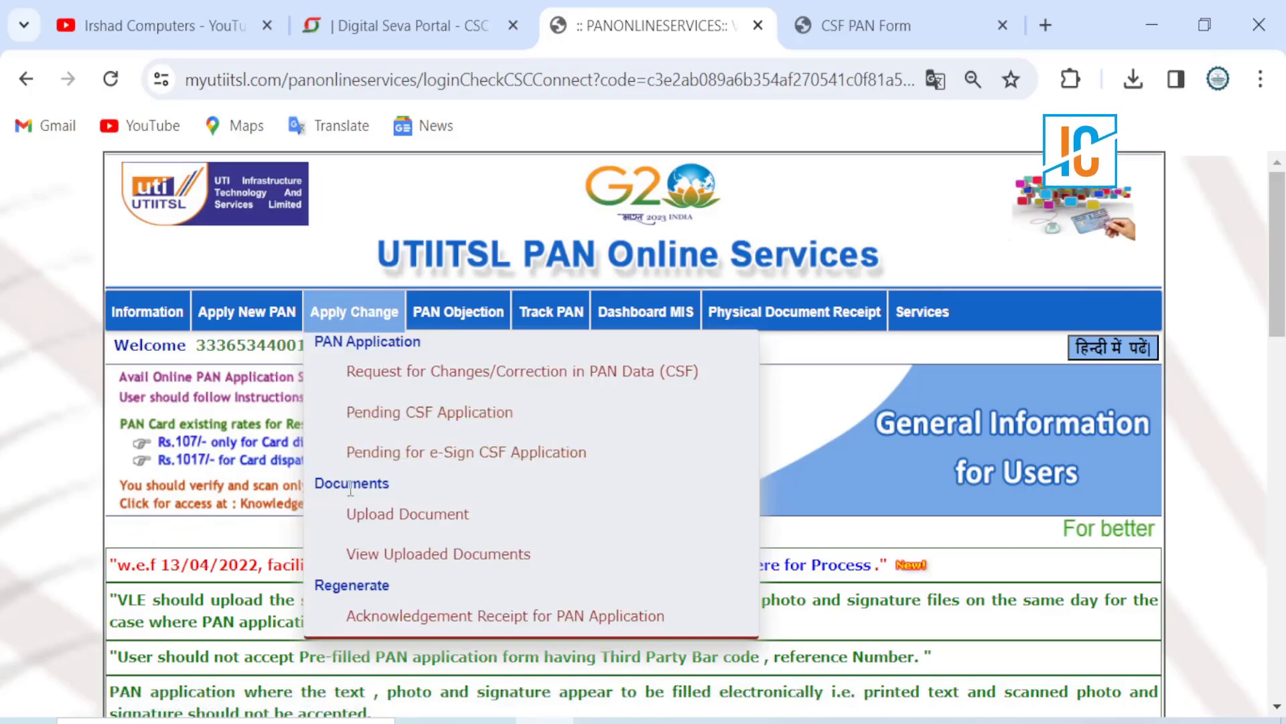
left_click(387, 516)
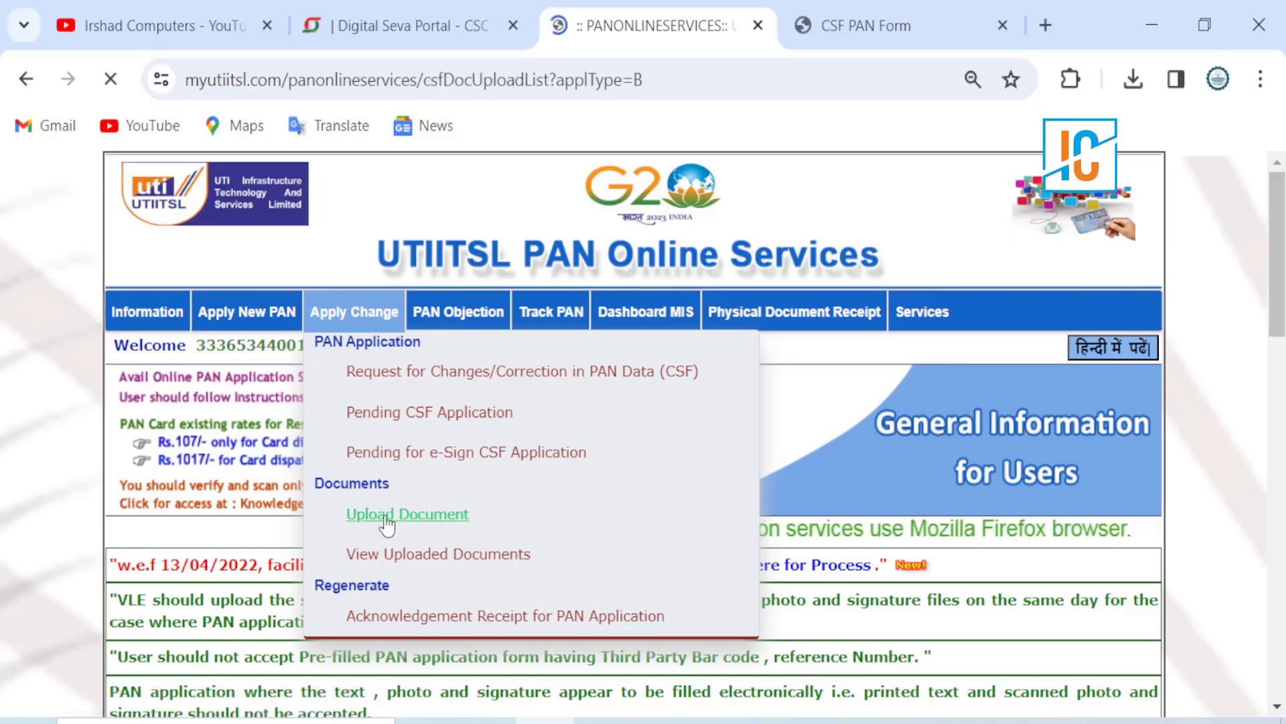